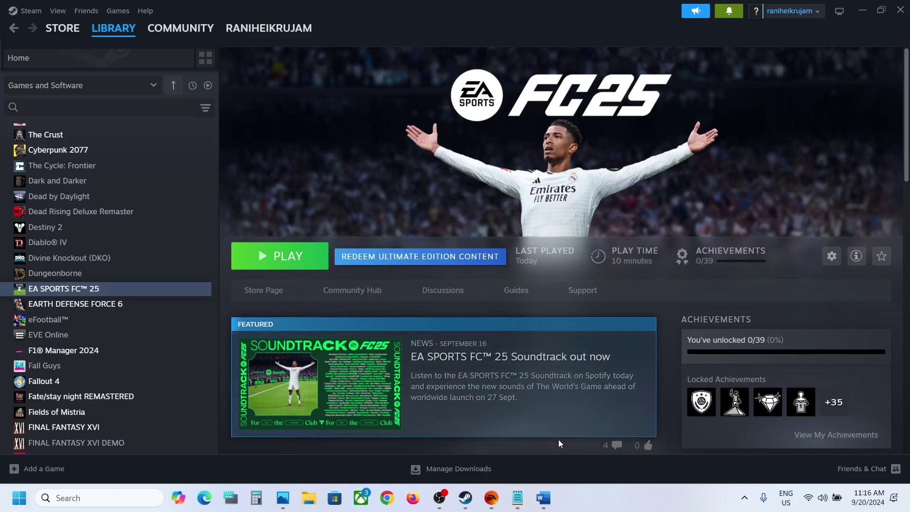
Review Step 3 of the Word notes on adding EA Desktop as a non-Steam game
click(545, 509)
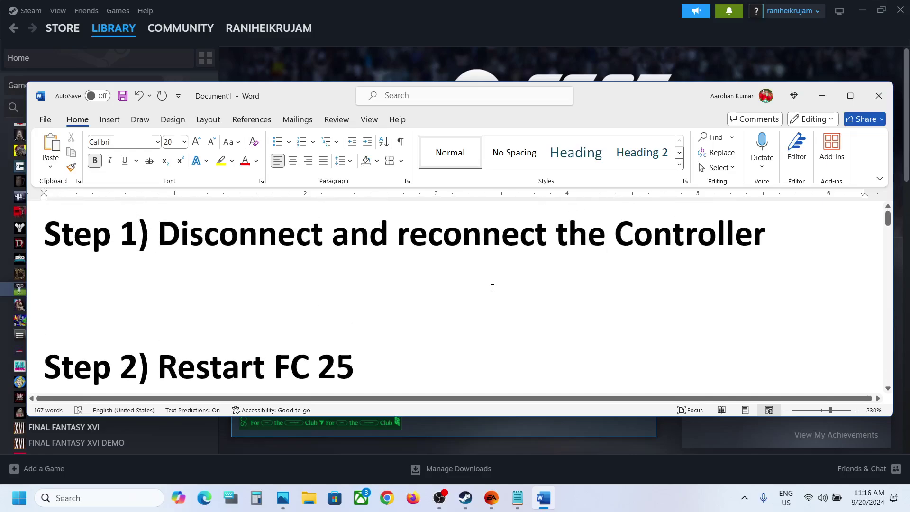
drag(281, 238, 735, 246)
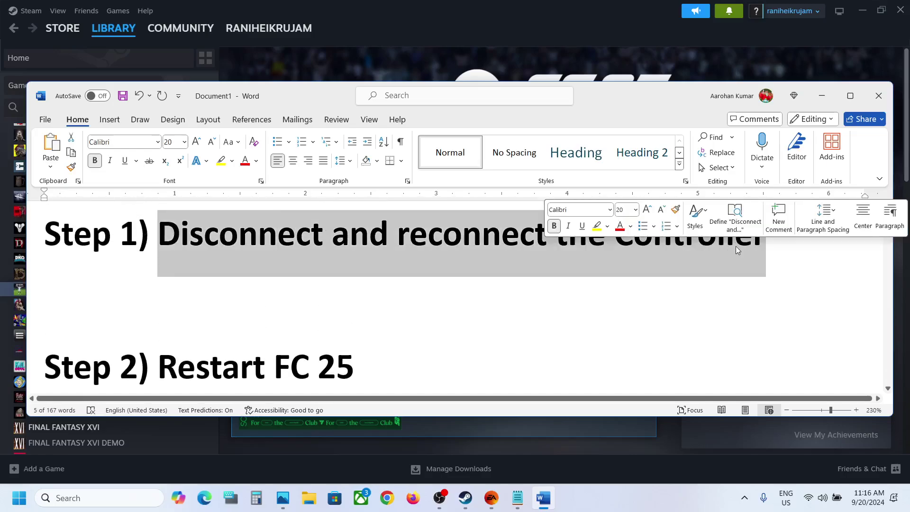
scroll(352, 342, down, 1)
drag(160, 332, 367, 315)
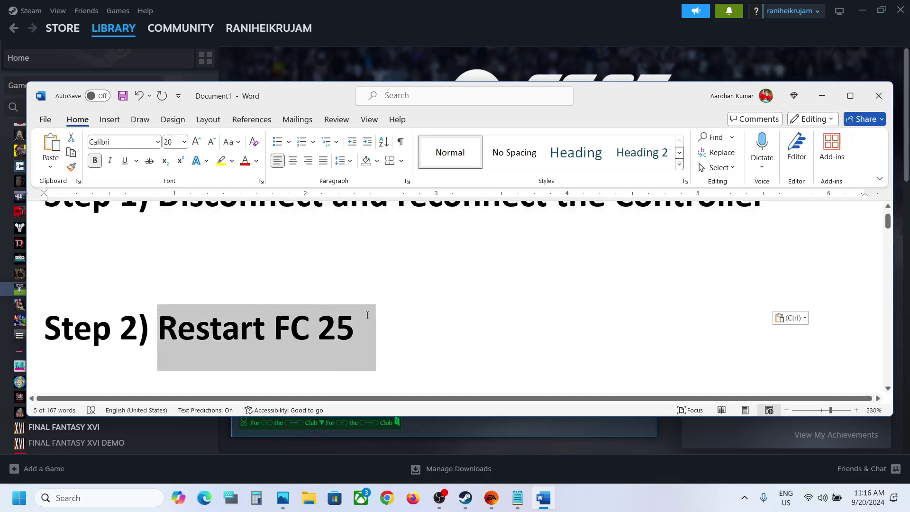
scroll(367, 315, down, 3)
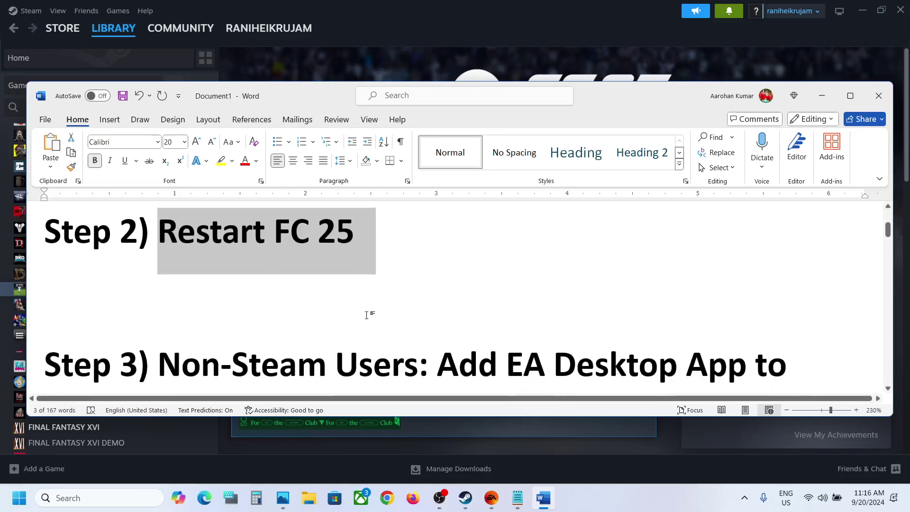
scroll(366, 315, down, 3)
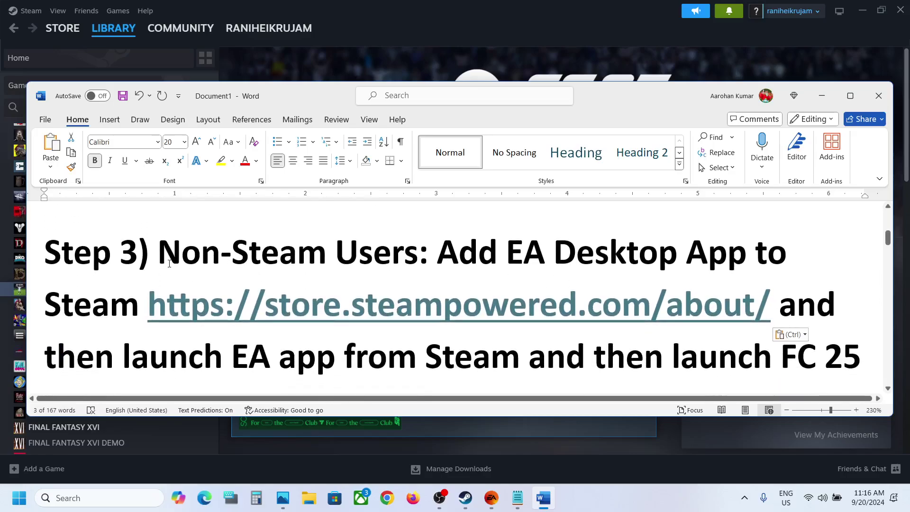
drag(169, 263, 313, 259)
drag(438, 256, 635, 258)
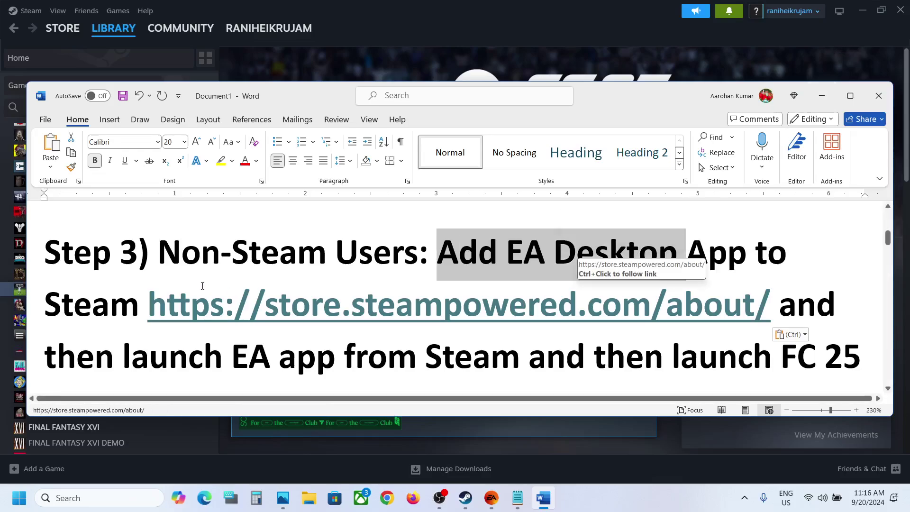
drag(149, 303, 756, 295)
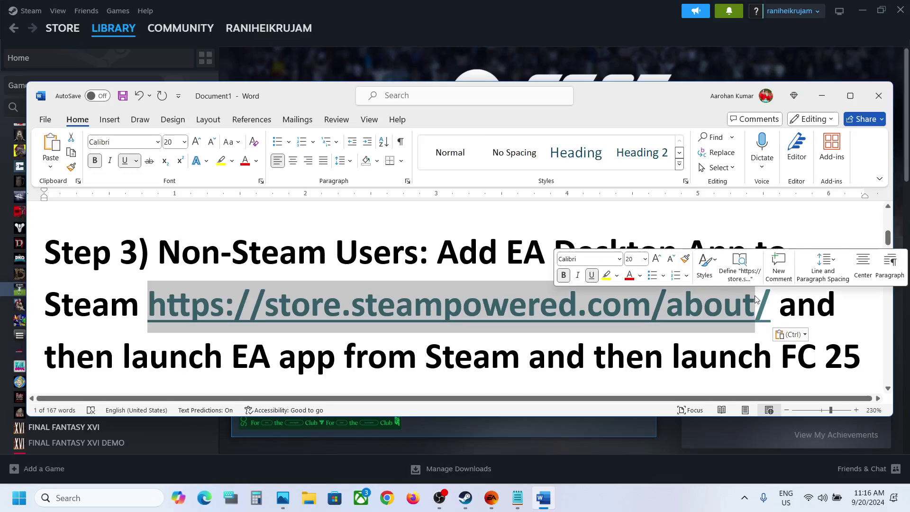
Start adding a non-Steam game in Steam and browse to C:\Program Files
click(533, 38)
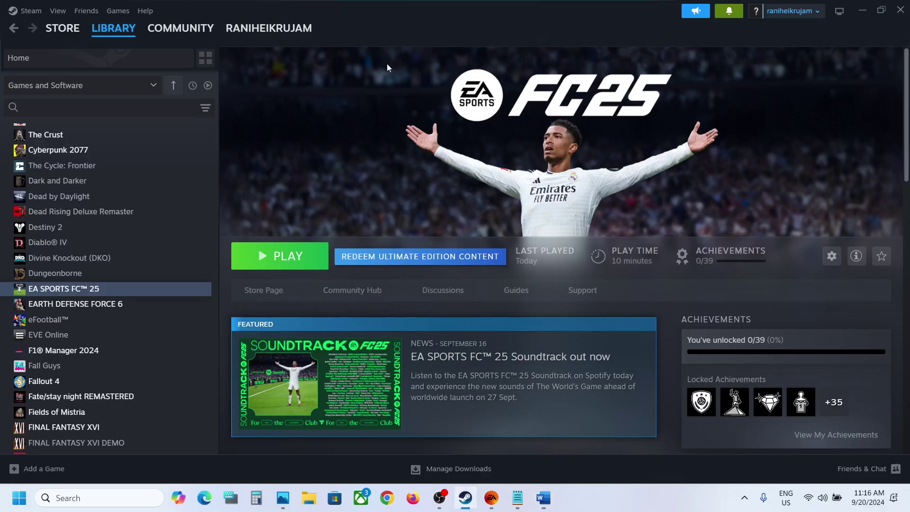
click(14, 471)
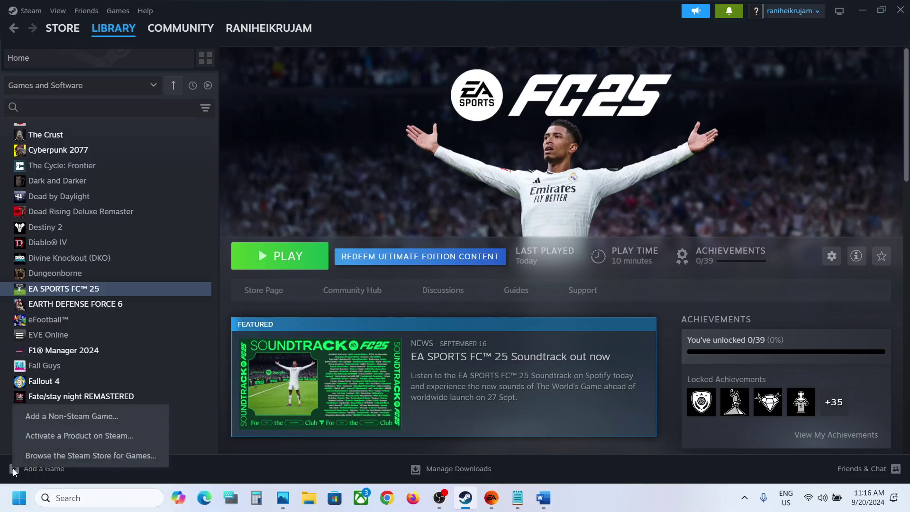
click(66, 420)
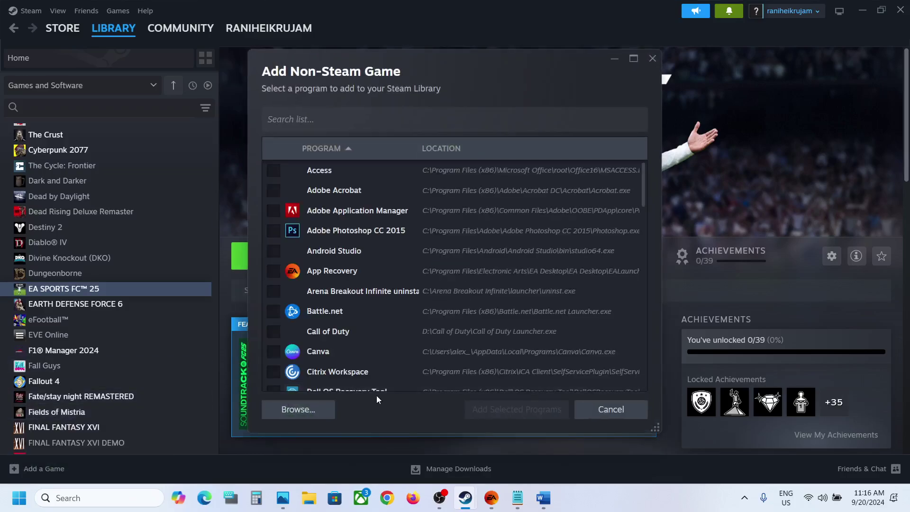
click(301, 409)
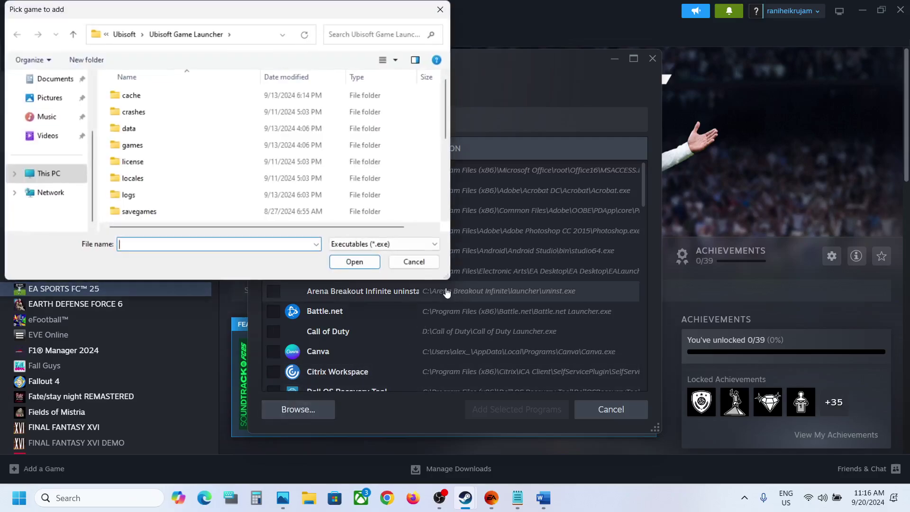
click(52, 173)
double_click(195, 114)
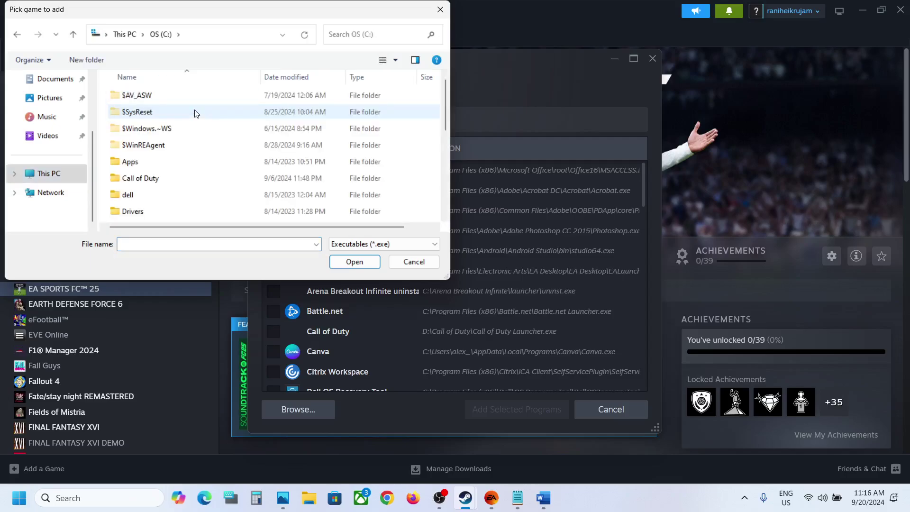
scroll(193, 114, down, 3)
click(165, 166)
double_click(165, 163)
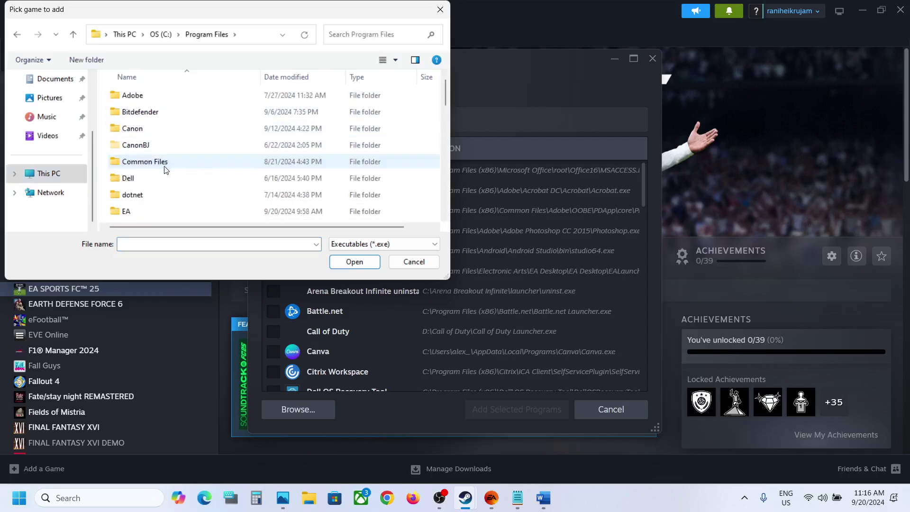
scroll(159, 189, down, 1)
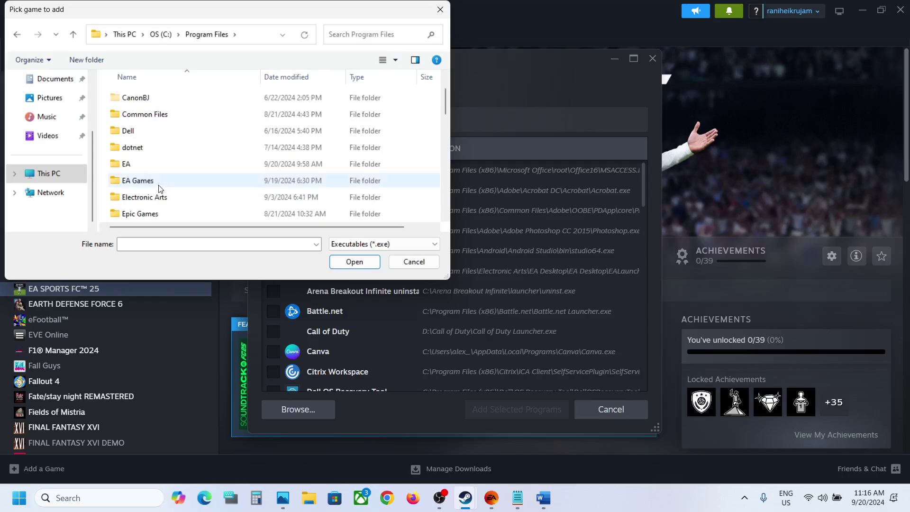
Pick EADesktop from Electronic Arts\EA Desktop\EA Desktop and add it to the library
click(153, 203)
double_click(168, 199)
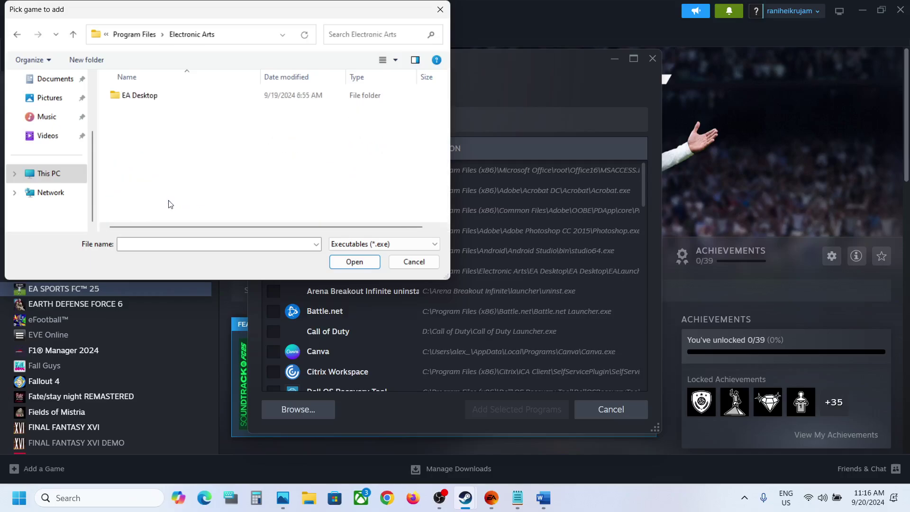
double_click(147, 97)
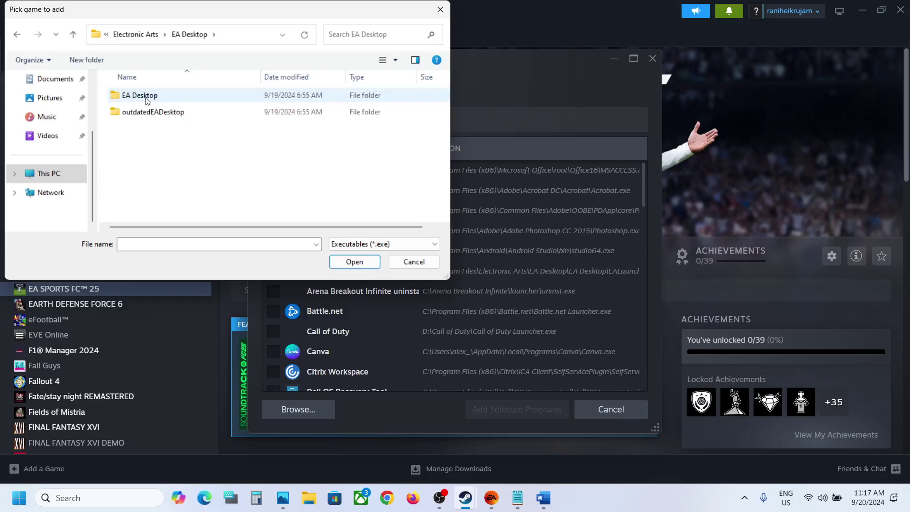
double_click(163, 101)
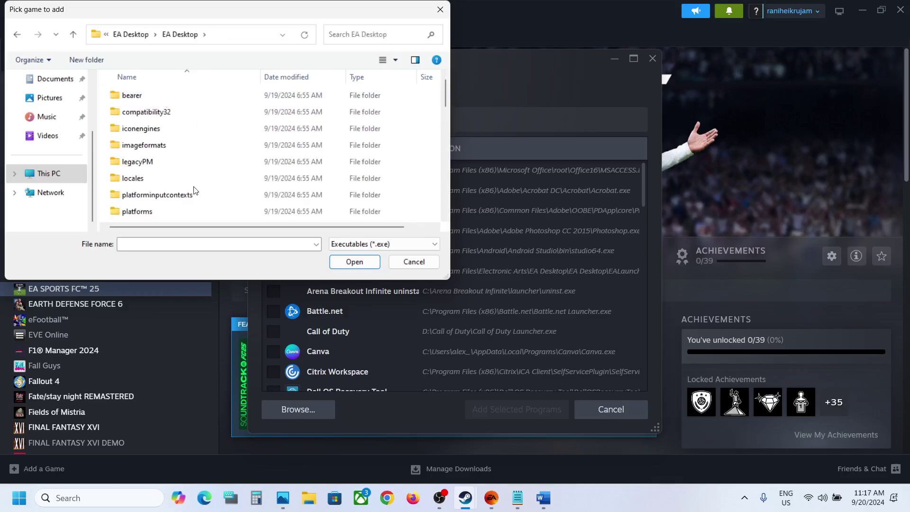
scroll(195, 191, down, 5)
scroll(194, 191, down, 2)
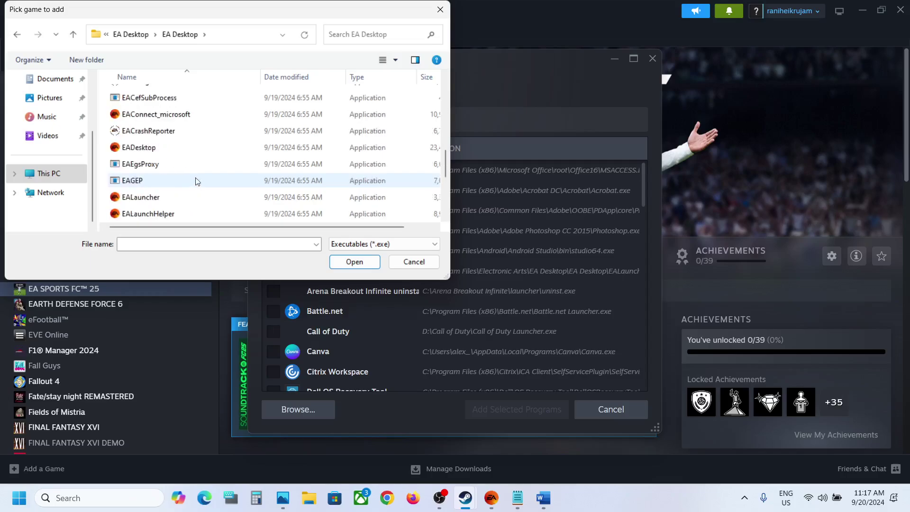
click(143, 150)
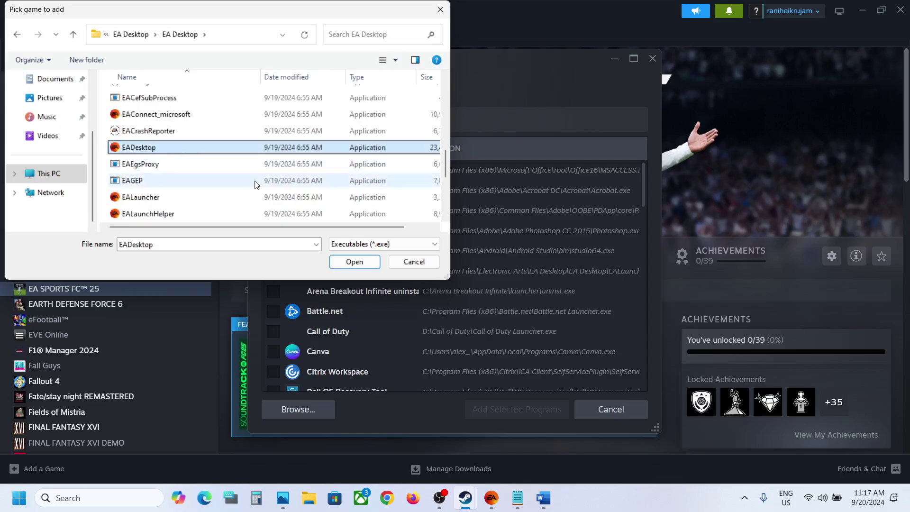
click(353, 267)
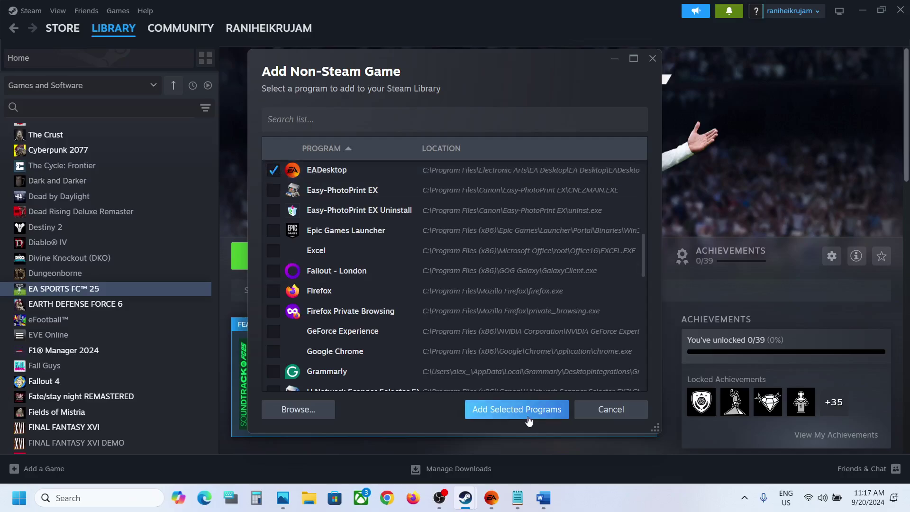
click(510, 416)
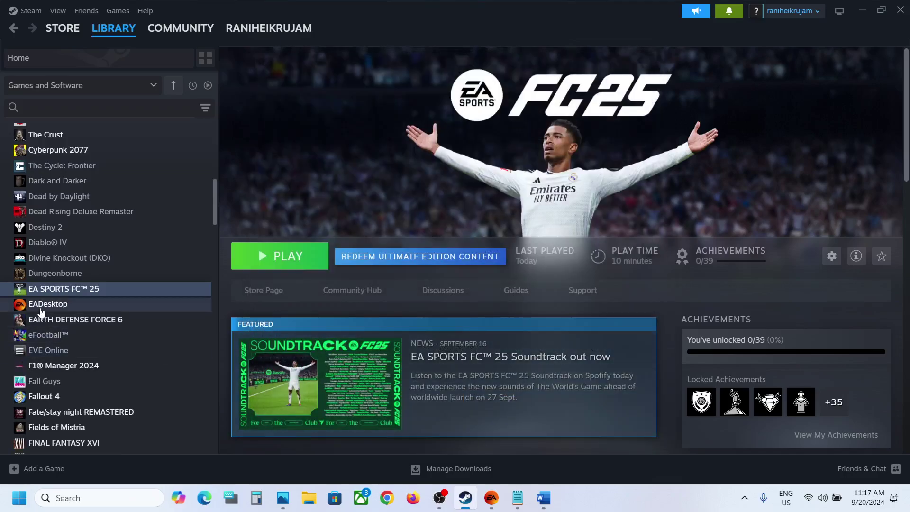
Open EADesktop's library page in Steam, then exit the EA app from its main menu
click(40, 311)
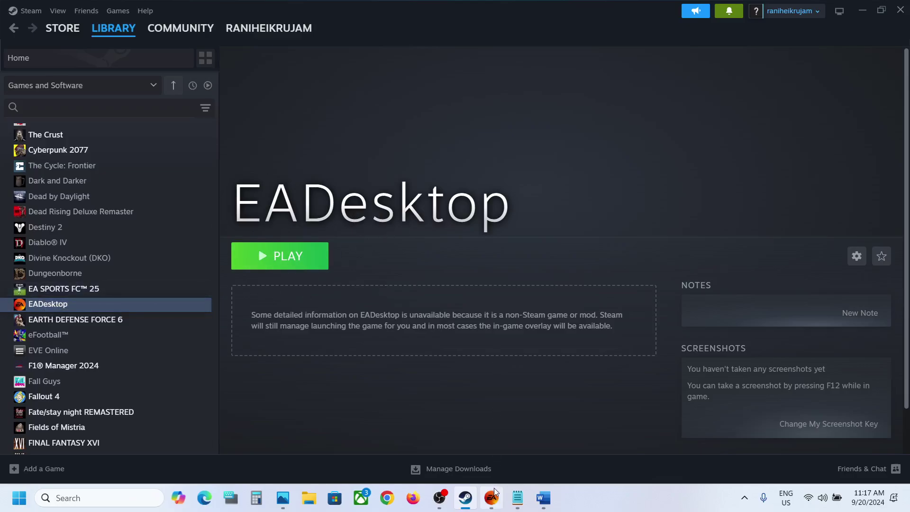
mouse_move(494, 497)
click(486, 428)
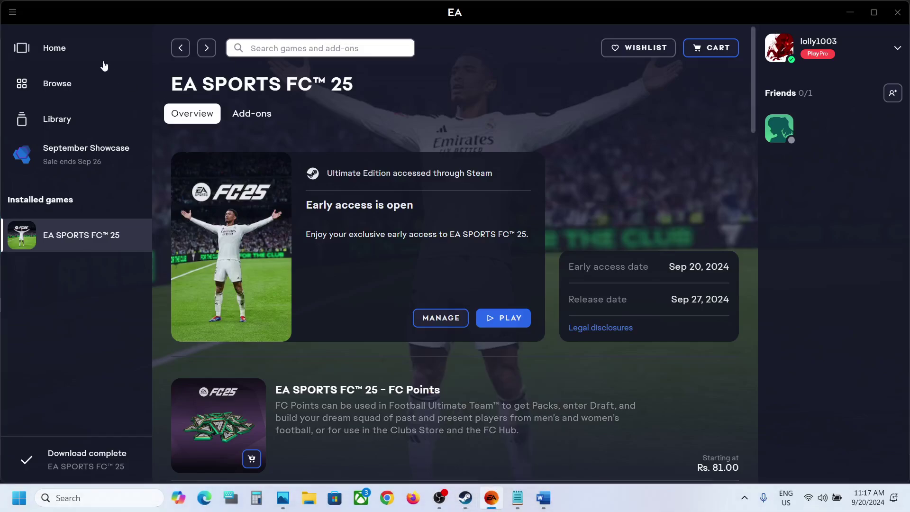
click(15, 15)
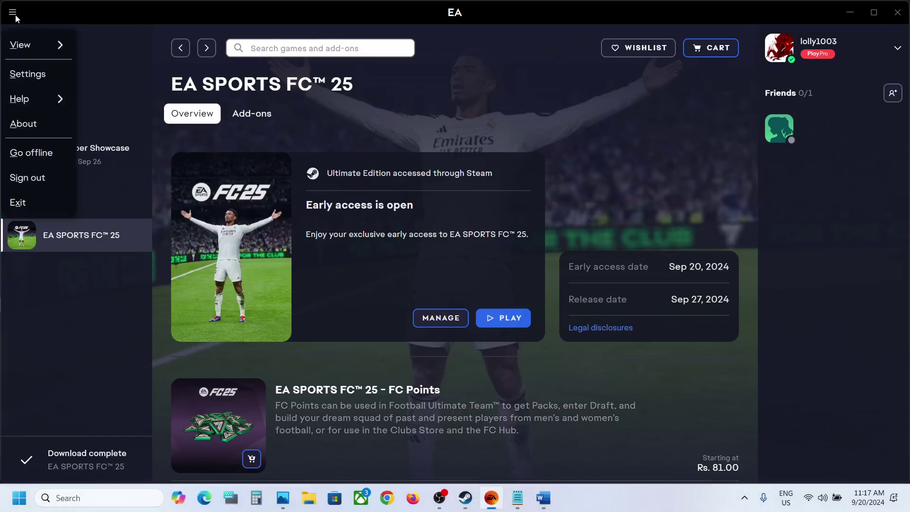
click(29, 203)
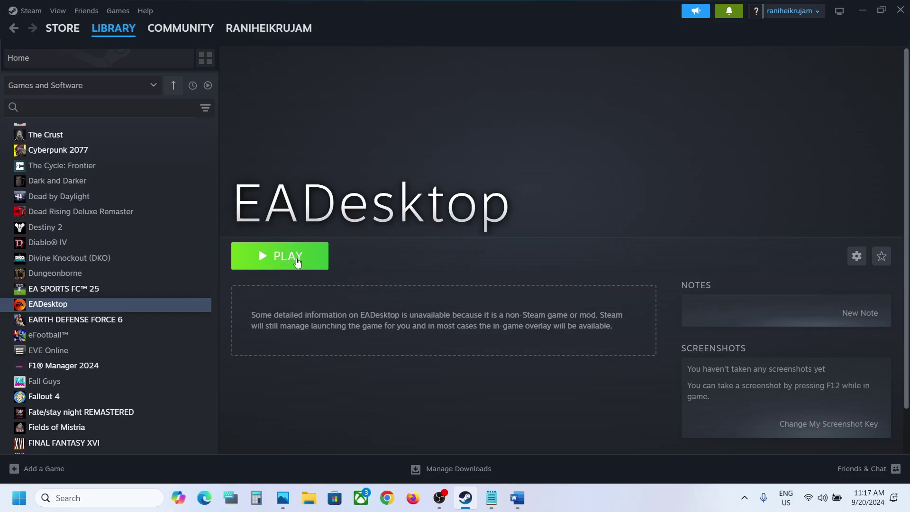
click(517, 497)
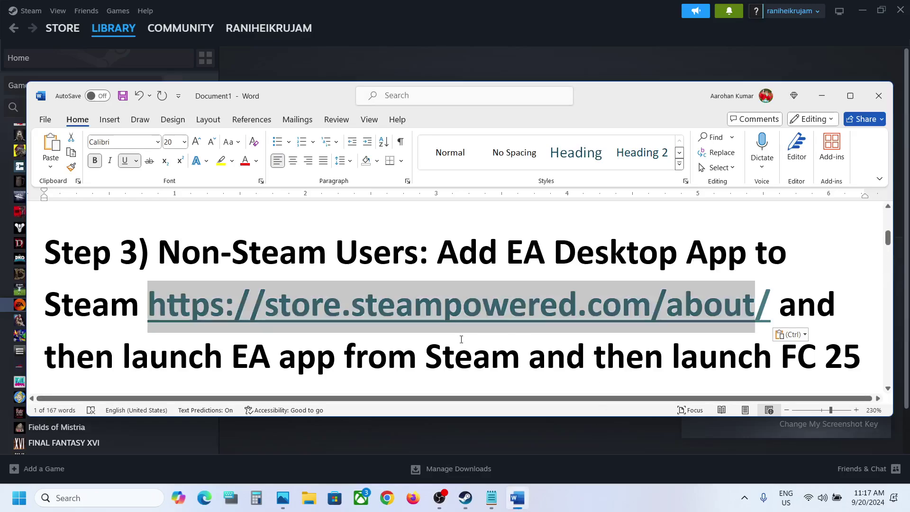
drag(426, 357, 742, 375)
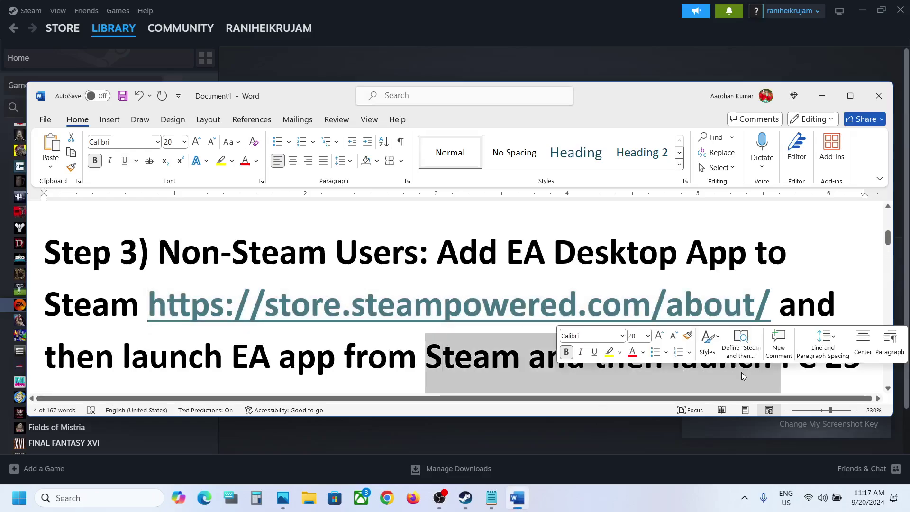
scroll(719, 367, down, 2)
scroll(529, 368, down, 3)
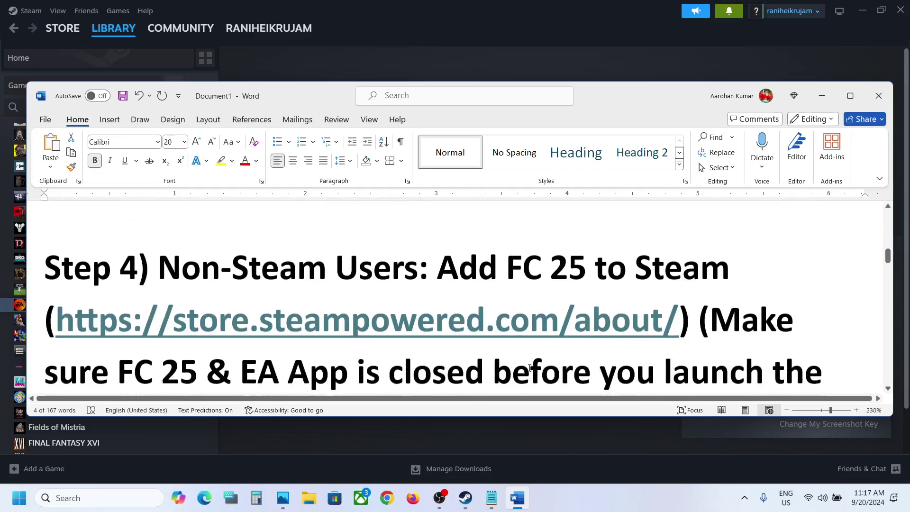
drag(165, 258, 639, 262)
text(Non-Steam Users)
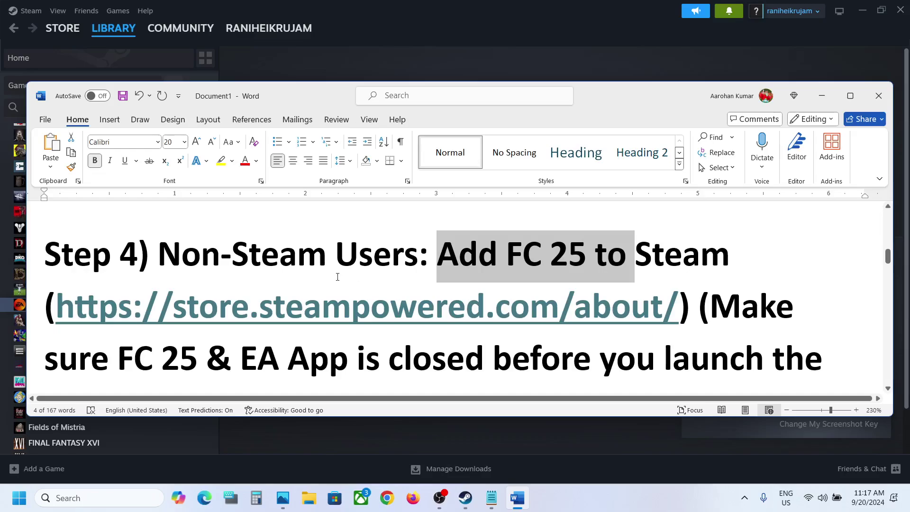
click(520, 30)
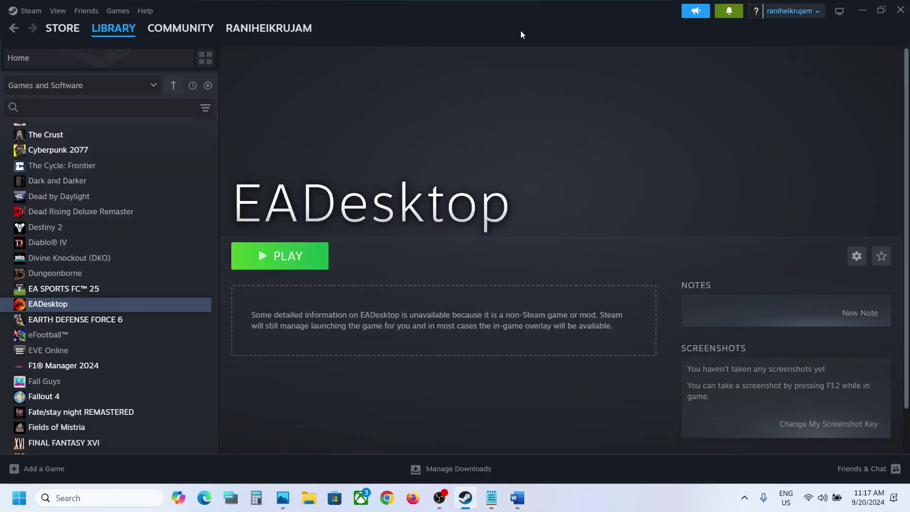
Start adding another non-Steam game and browse to C:\Program Files
click(18, 472)
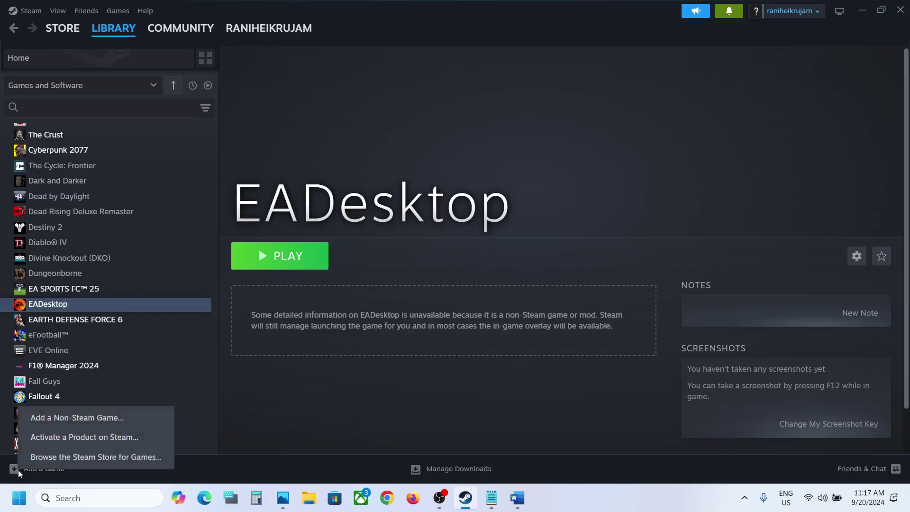
click(78, 422)
click(317, 413)
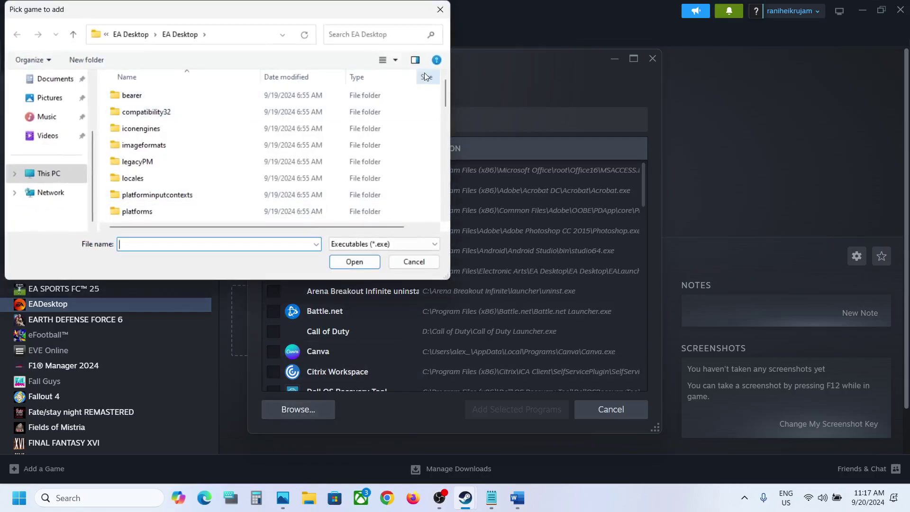
click(53, 174)
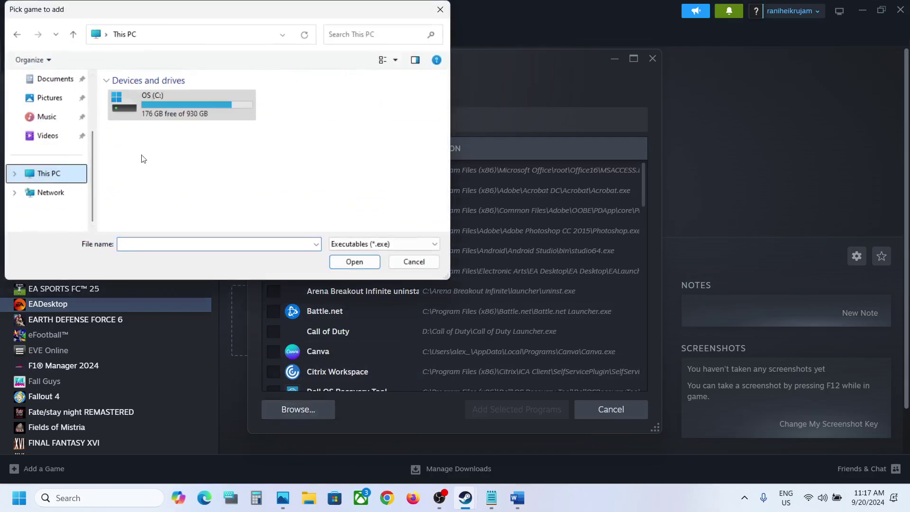
double_click(161, 106)
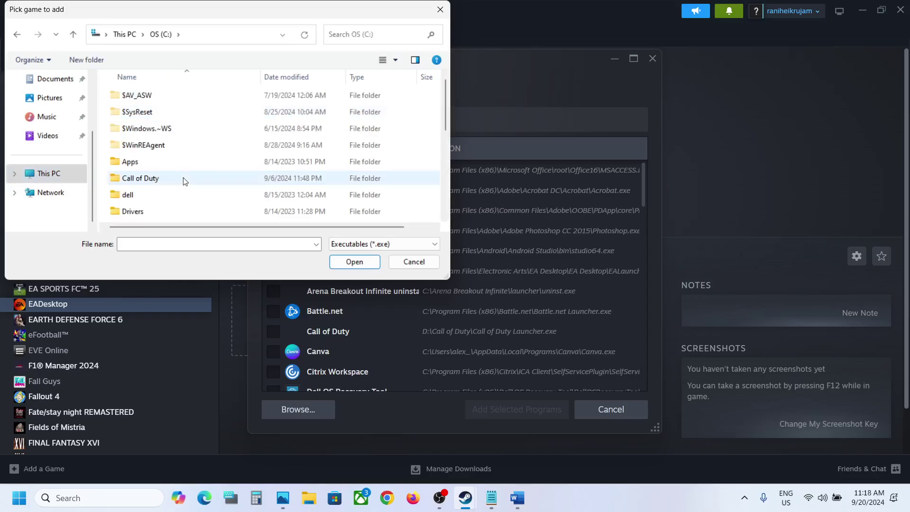
scroll(180, 180, down, 3)
double_click(156, 164)
scroll(156, 169, down, 3)
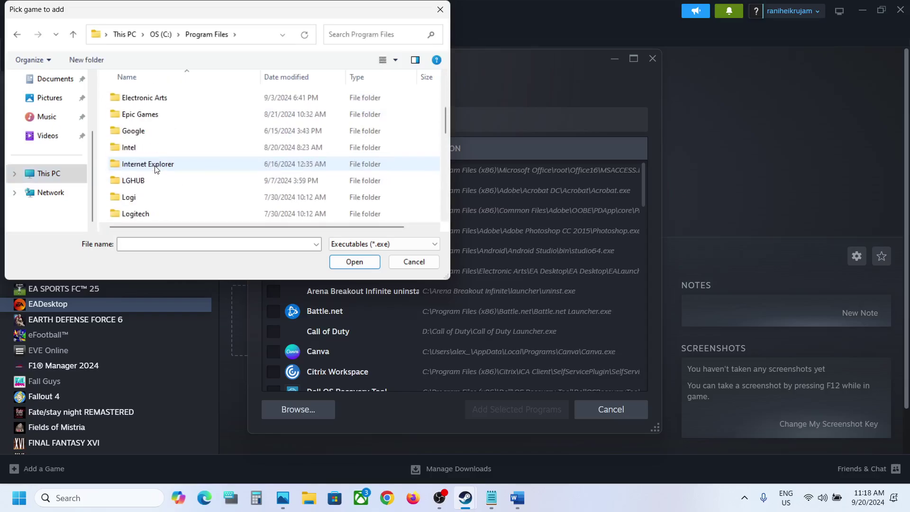
scroll(153, 124, up, 1)
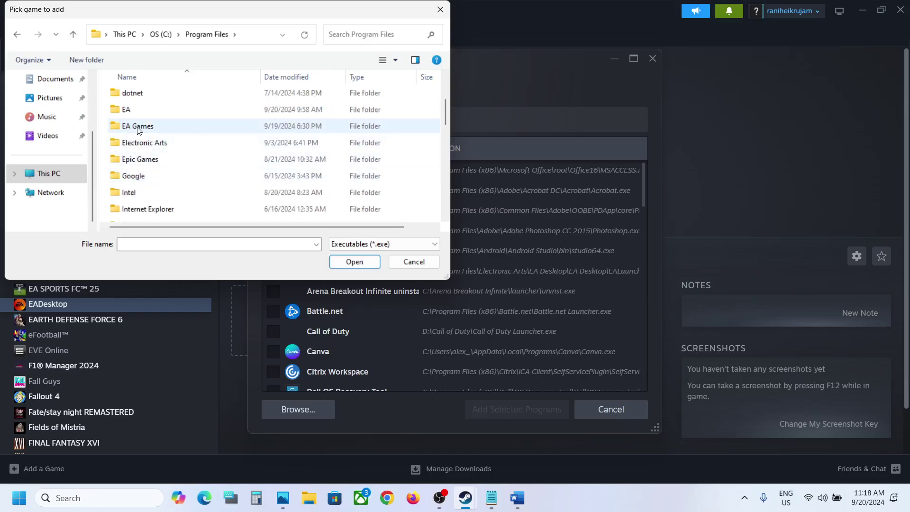
Add FC25 from EA Games\EA SPORTS FC 25 to the library and view its page
double_click(146, 129)
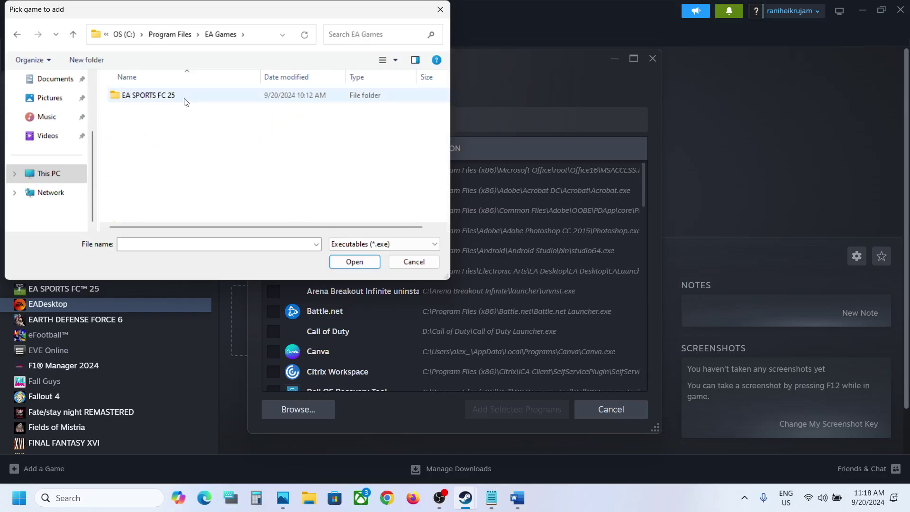
double_click(161, 97)
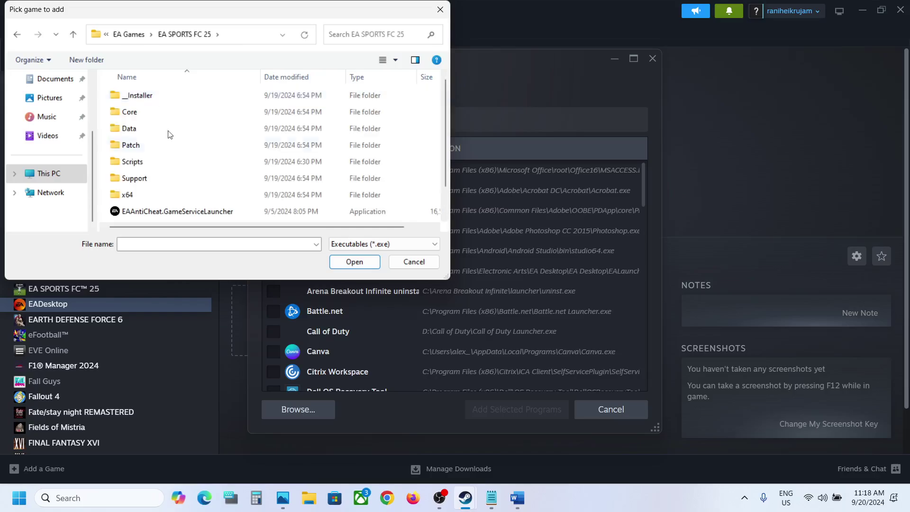
scroll(171, 145, down, 1)
click(133, 201)
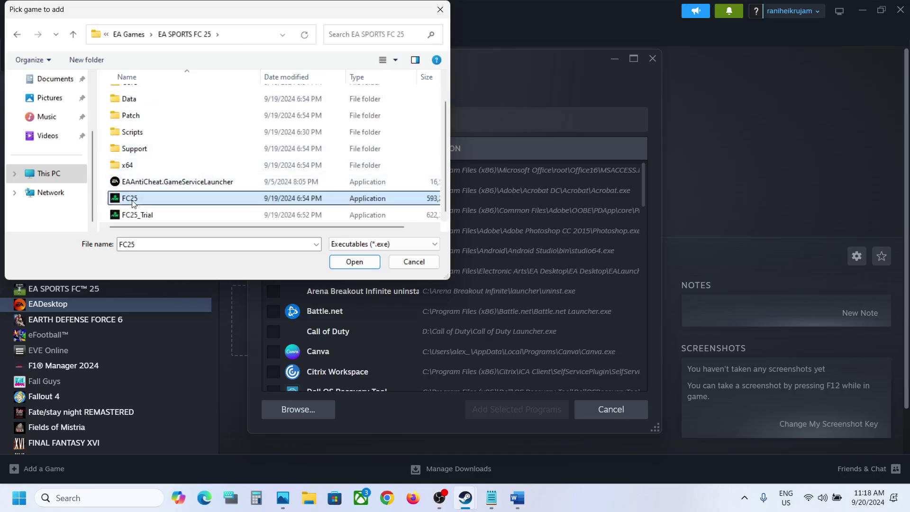
click(344, 266)
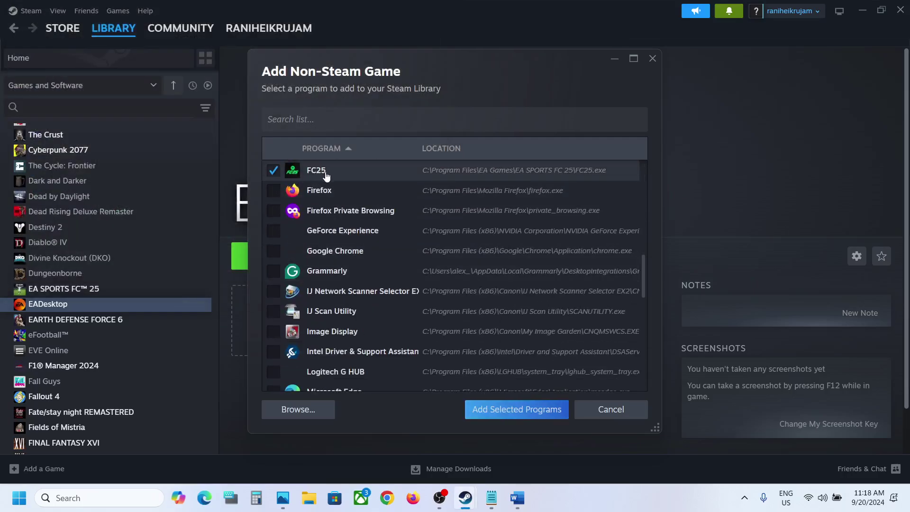
click(508, 416)
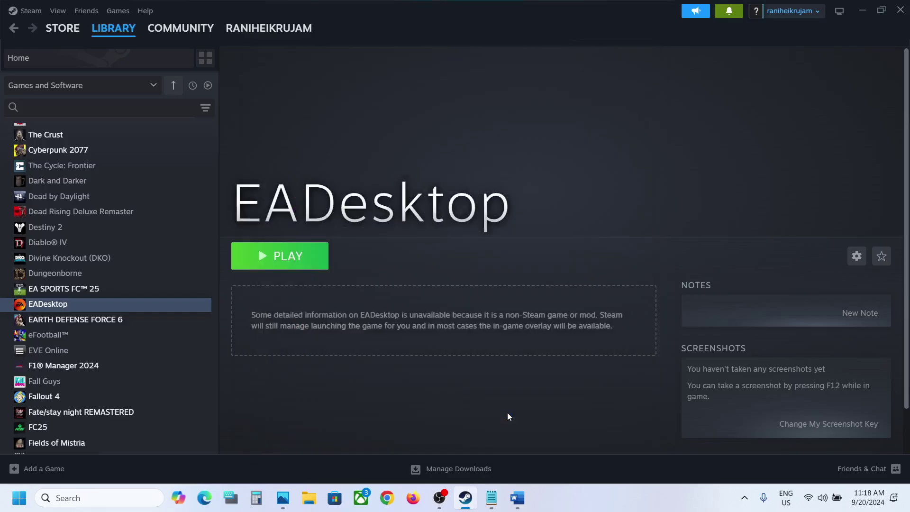
click(40, 429)
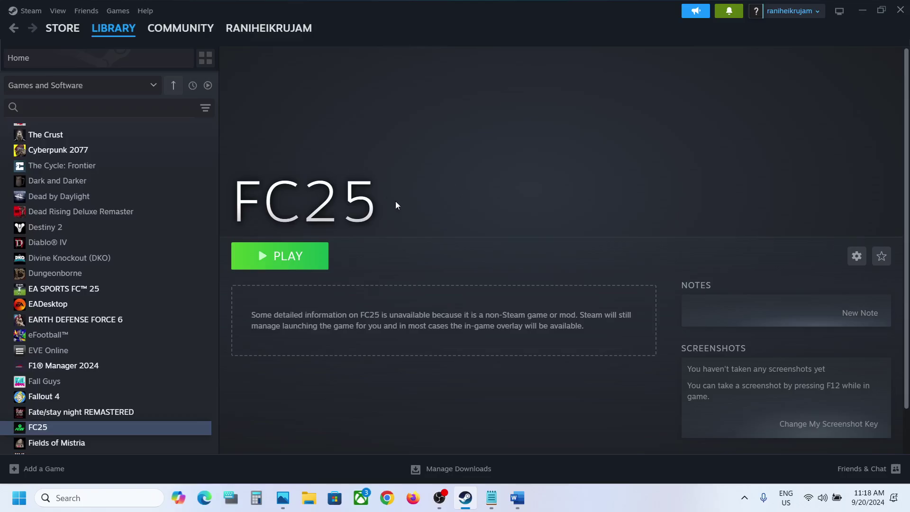
click(517, 498)
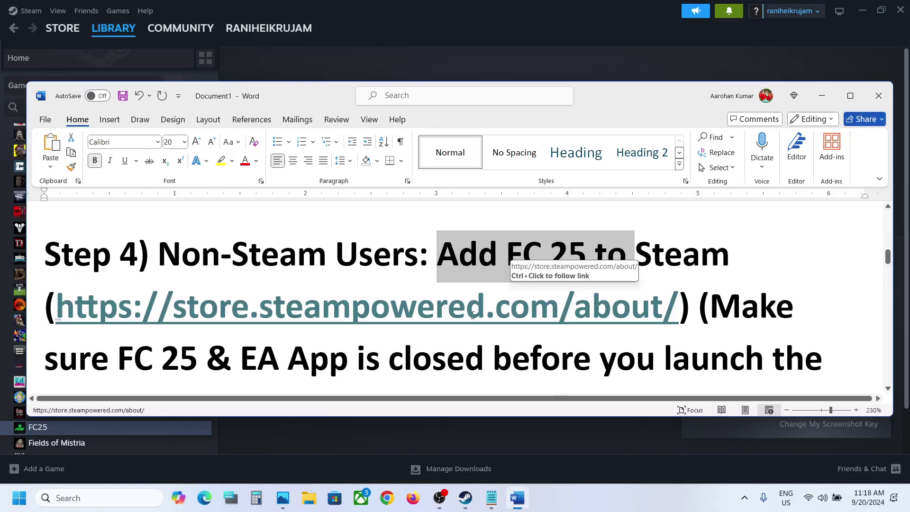
Read the notes on closing the EA app first and launching Steam as administrator
click(850, 96)
drag(149, 277, 673, 285)
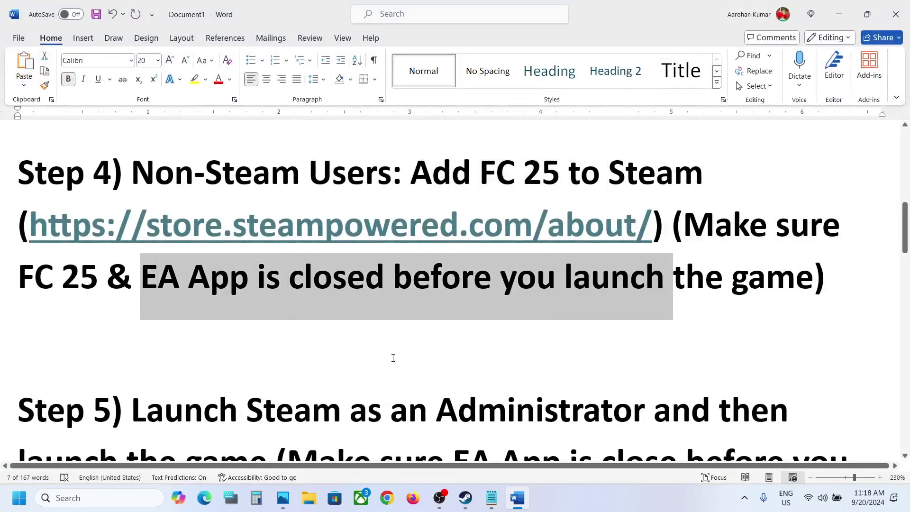
scroll(393, 357, down, 3)
drag(138, 292, 266, 393)
click(332, 379)
click(189, 303)
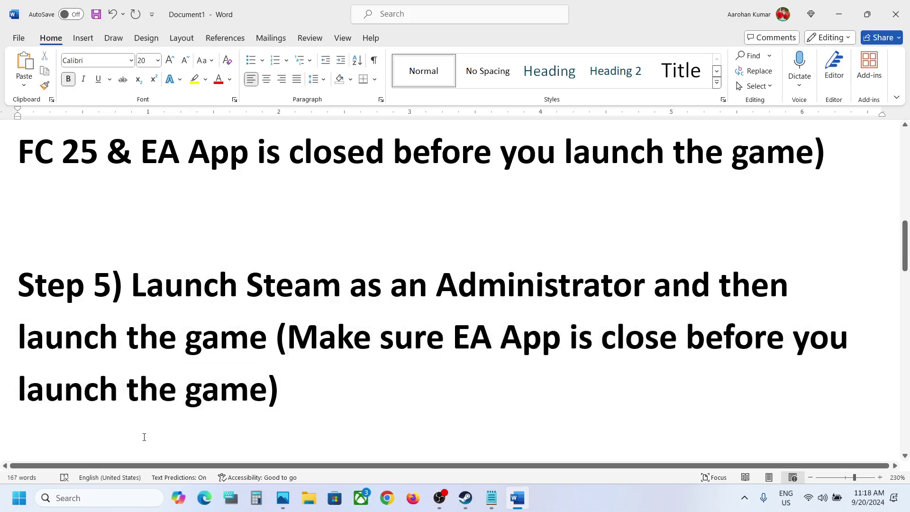
click(466, 505)
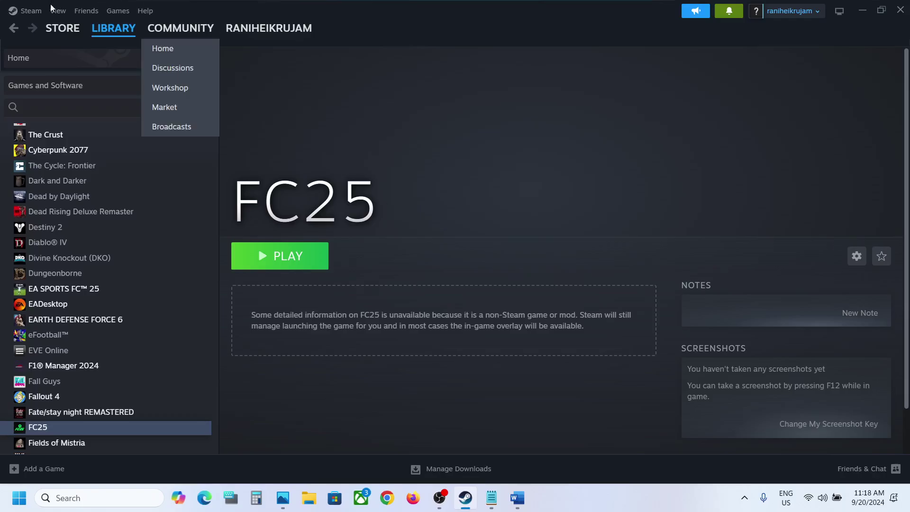
click(28, 10)
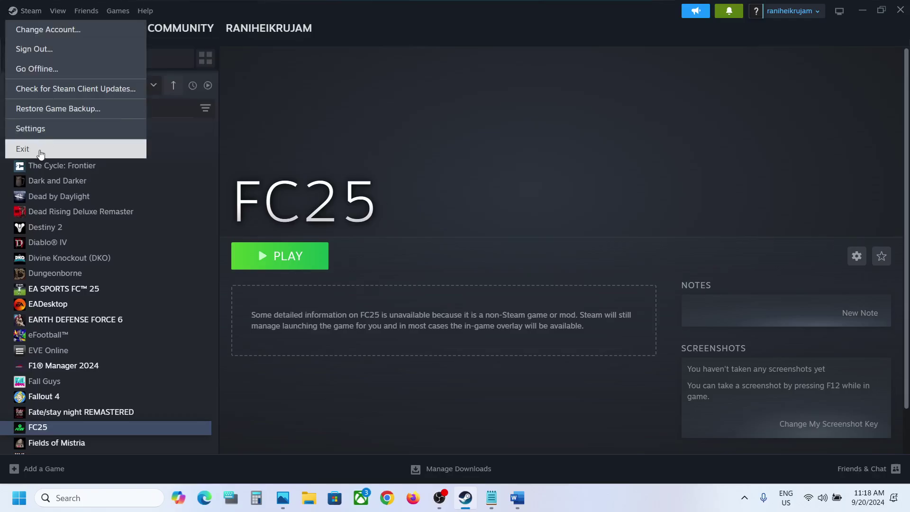
click(110, 503)
text(steam)
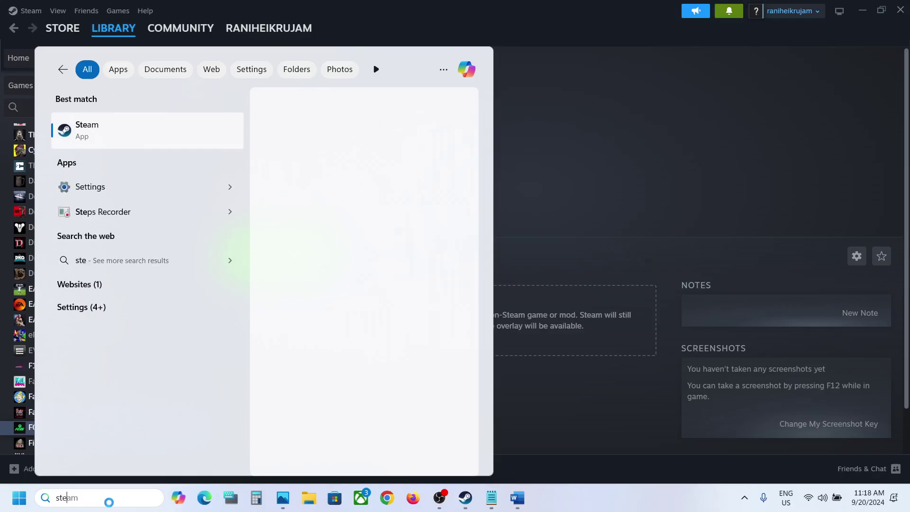
right_click(140, 137)
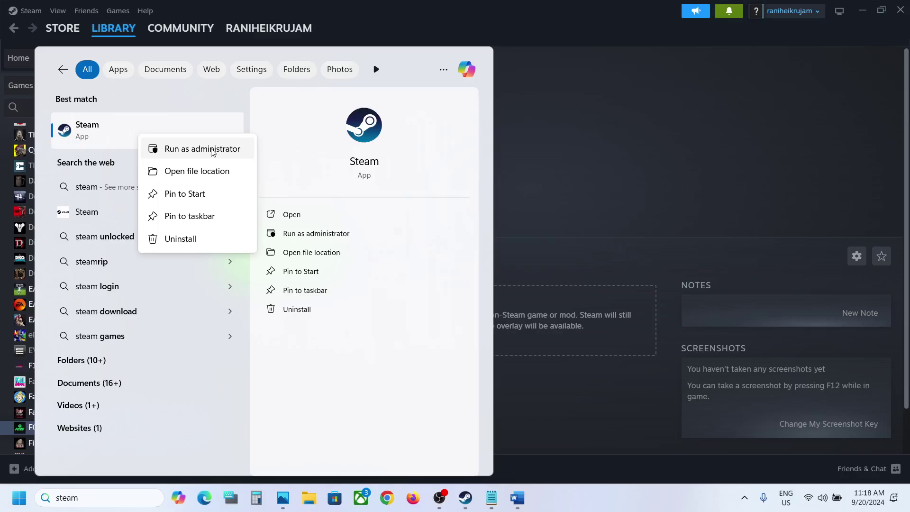
click(553, 151)
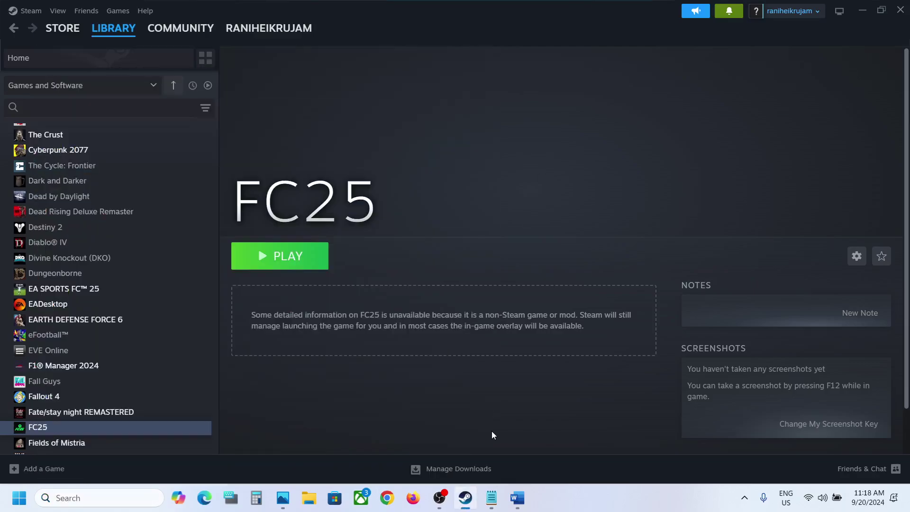
Read Step 6 on disconnecting peripherals and disabling virtual controllers, up to Step 7's Steam Input heading
click(517, 497)
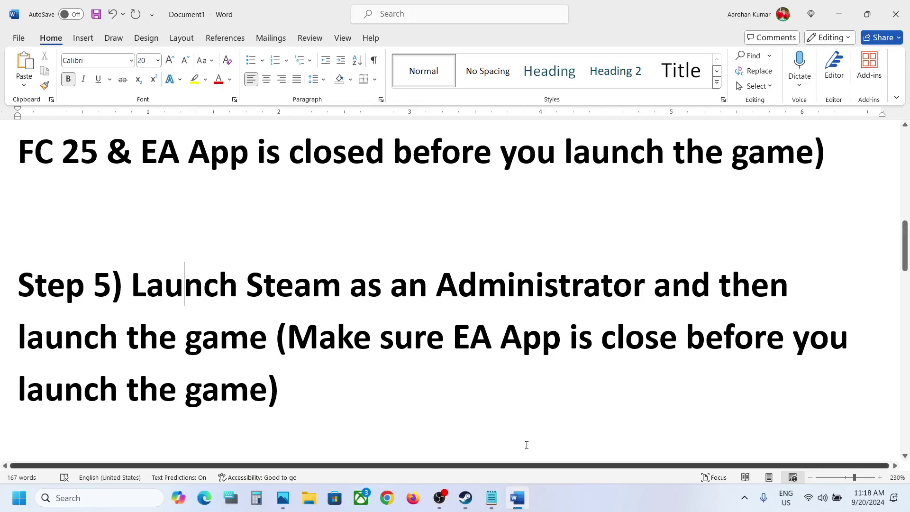
scroll(319, 355, down, 6)
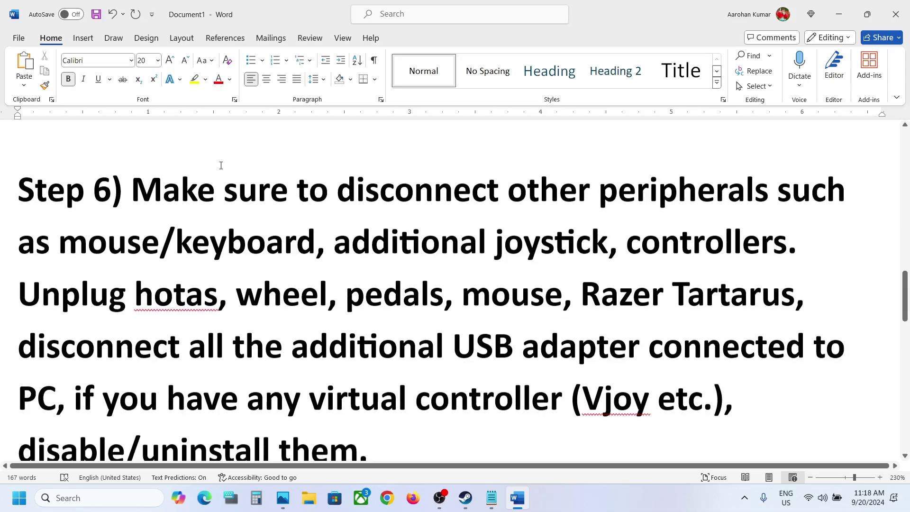
drag(143, 196, 810, 348)
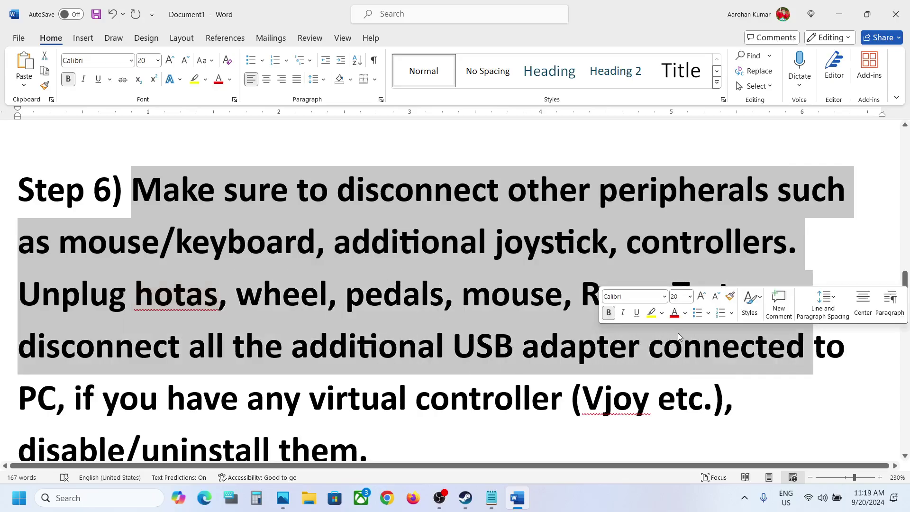
scroll(322, 326, down, 2)
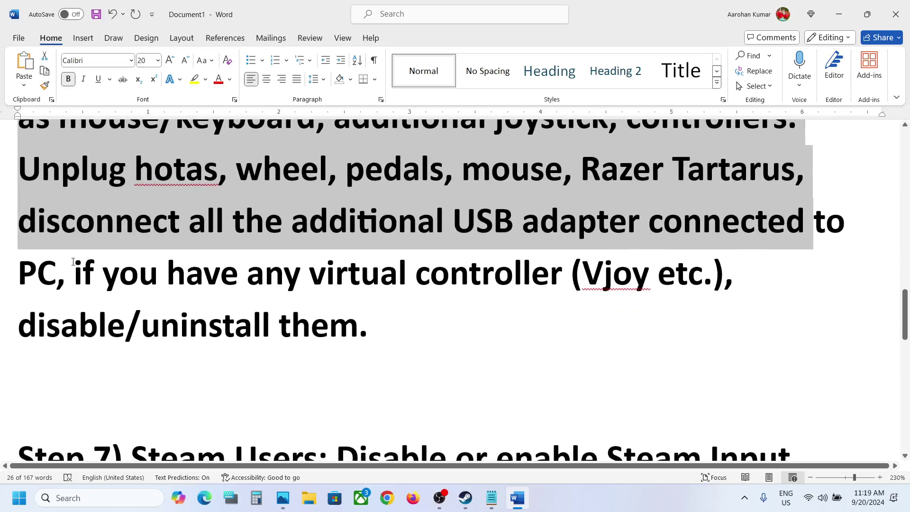
drag(87, 274, 700, 275)
drag(331, 273, 566, 275)
drag(60, 323, 318, 332)
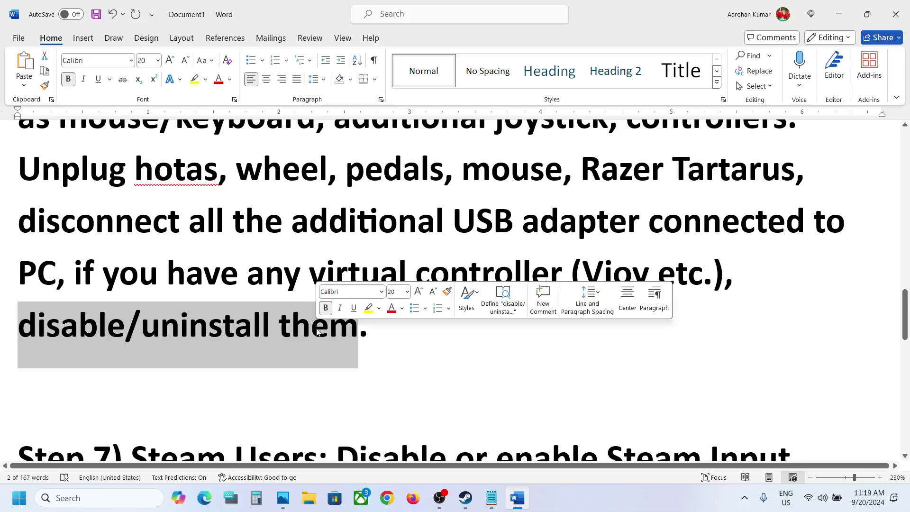
scroll(317, 330, down, 3)
scroll(315, 325, up, 2)
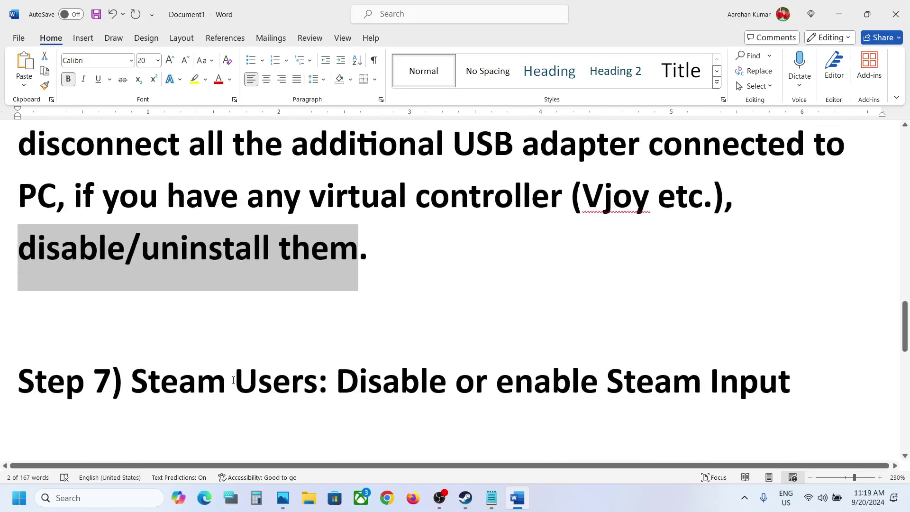
drag(185, 384, 601, 385)
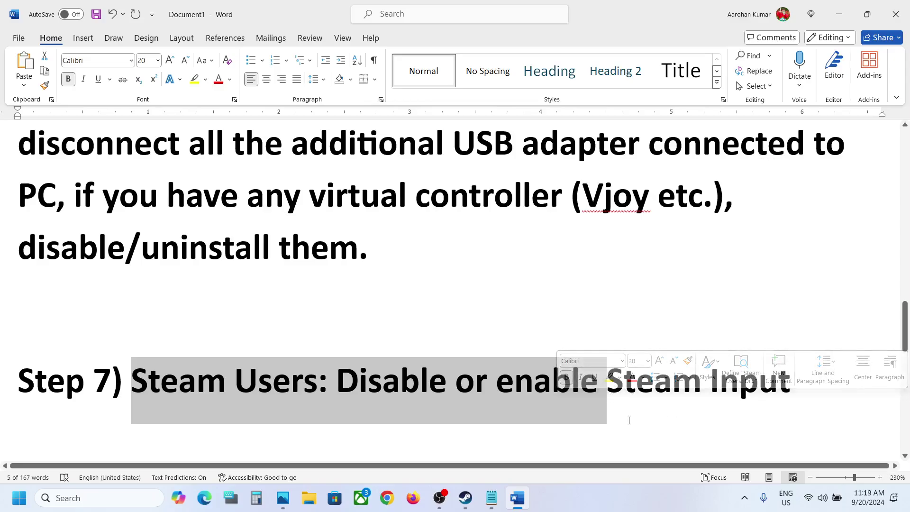
In EA SPORTS FC 25's controller properties, set the Steam Input override to Enable Steam Input
click(465, 498)
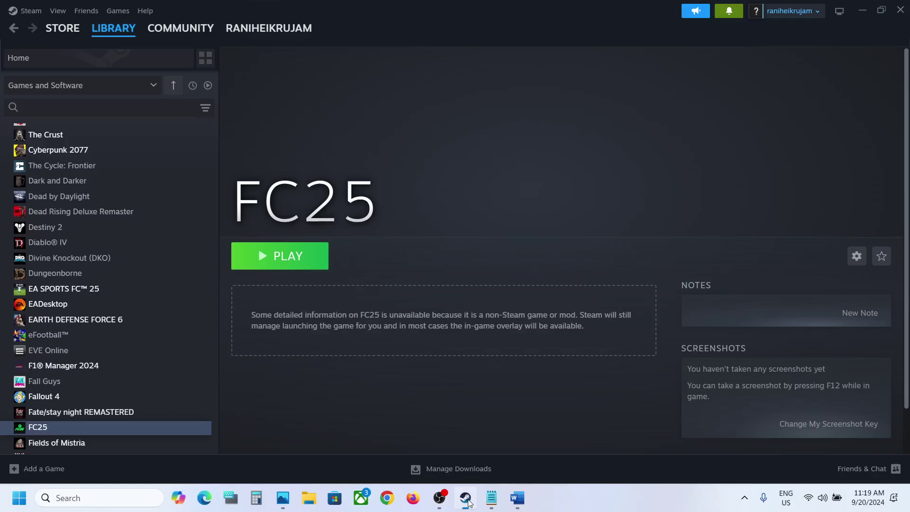
click(109, 30)
click(286, 314)
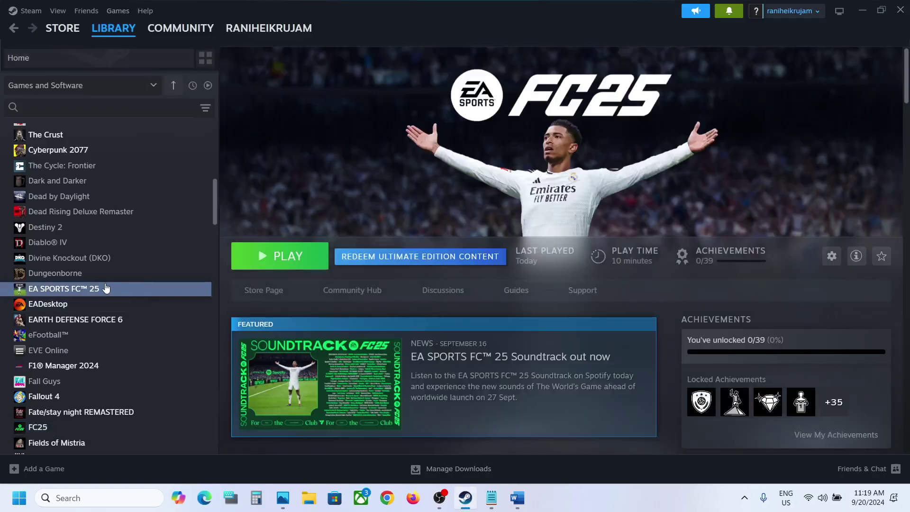
right_click(100, 291)
click(133, 376)
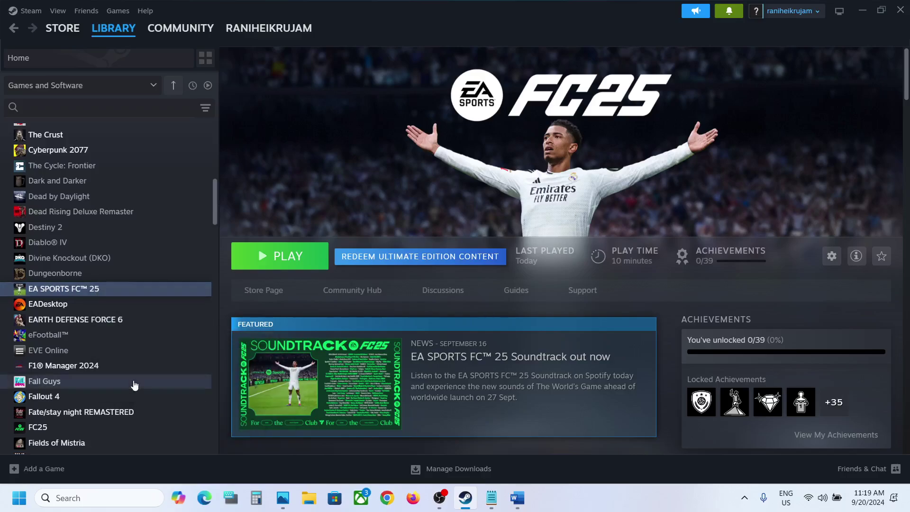
click(227, 223)
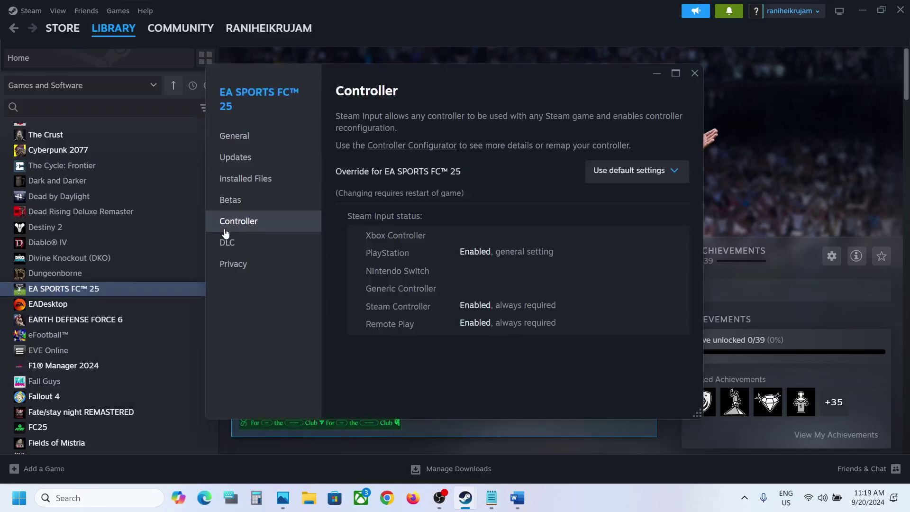
click(646, 176)
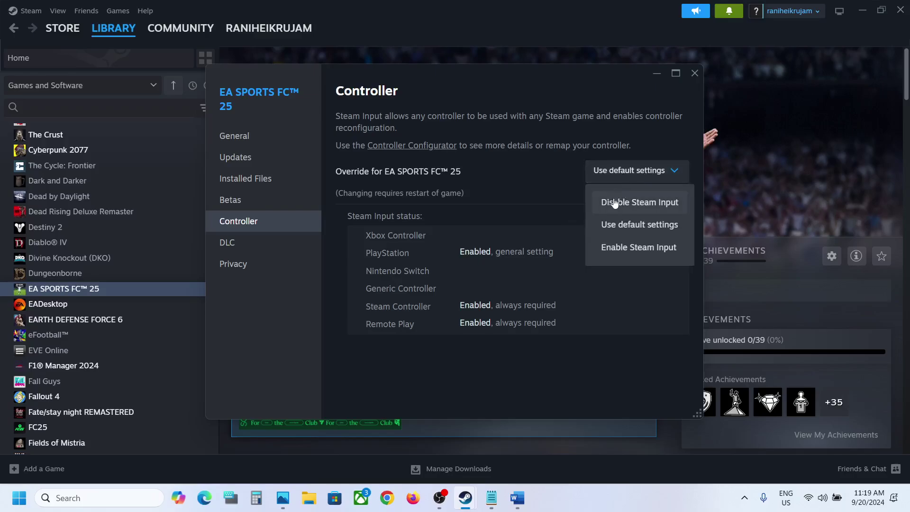
click(642, 203)
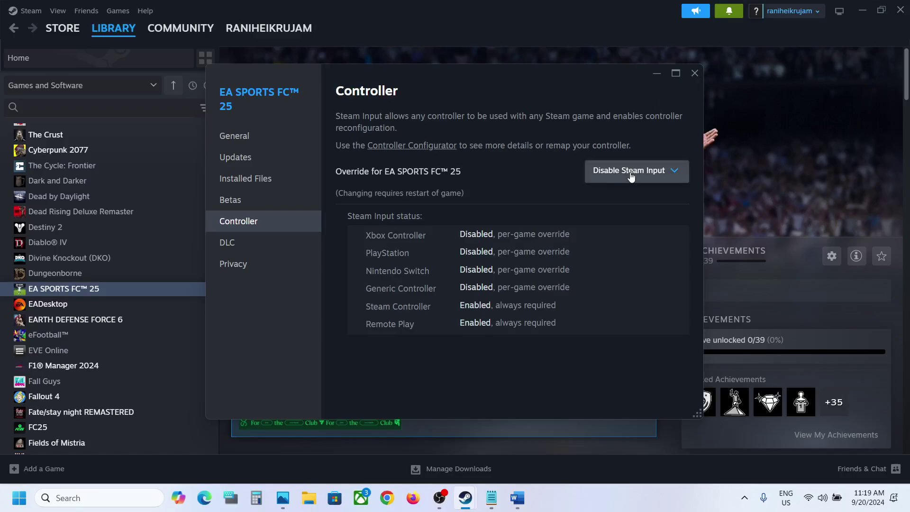
click(616, 173)
click(638, 244)
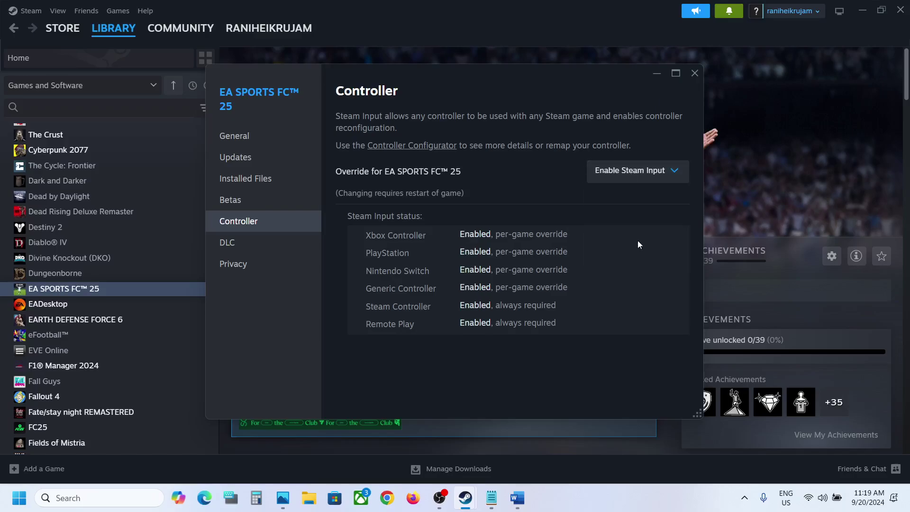
click(694, 73)
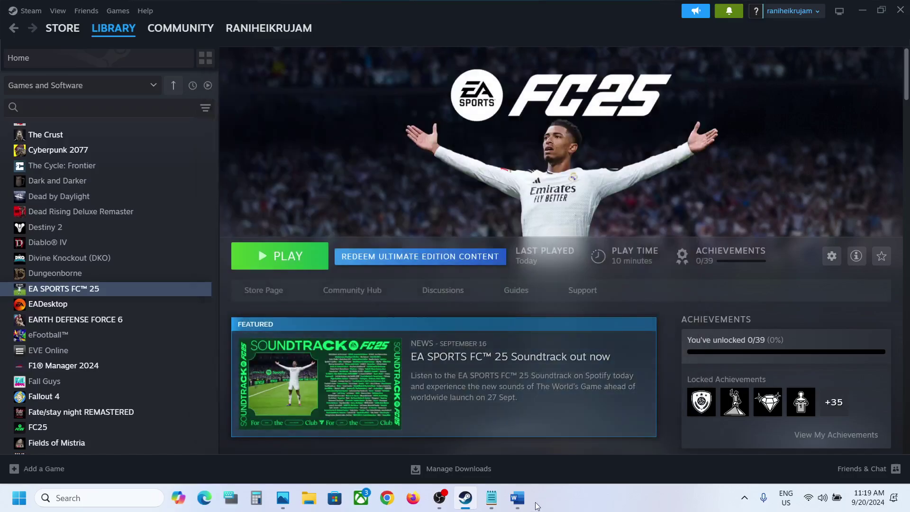
Read Step 8 on launching Steam in Big Picture mode, then minimize Word
click(517, 499)
scroll(433, 313, down, 5)
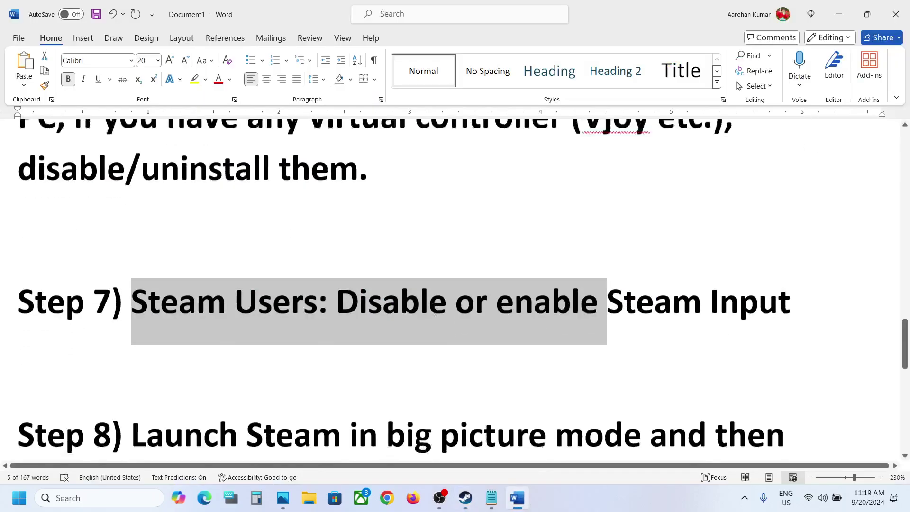
drag(148, 319, 408, 375)
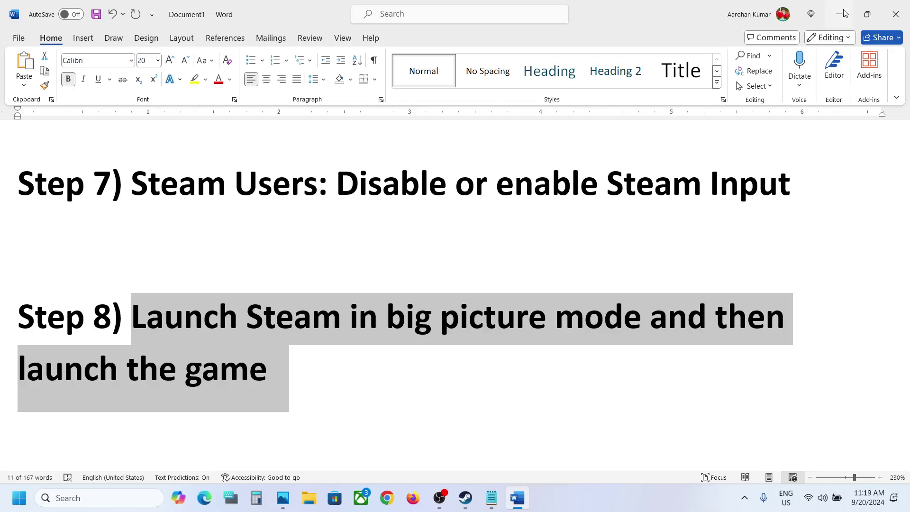
click(846, 16)
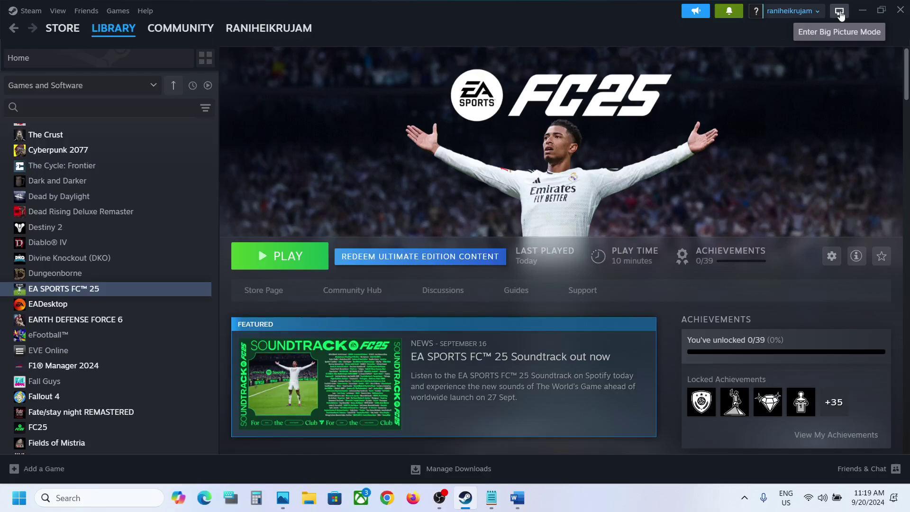
Enter Big Picture mode and press Play on EA SPORTS FC 25
click(840, 13)
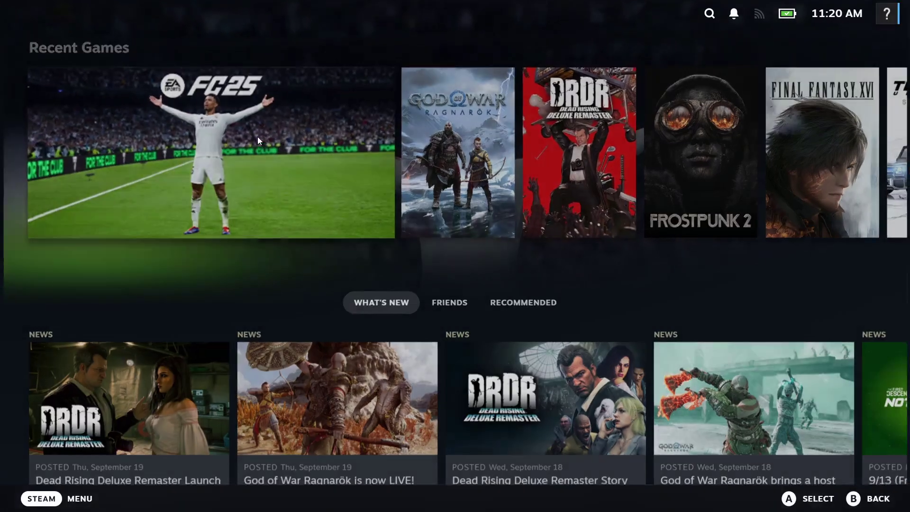
click(257, 138)
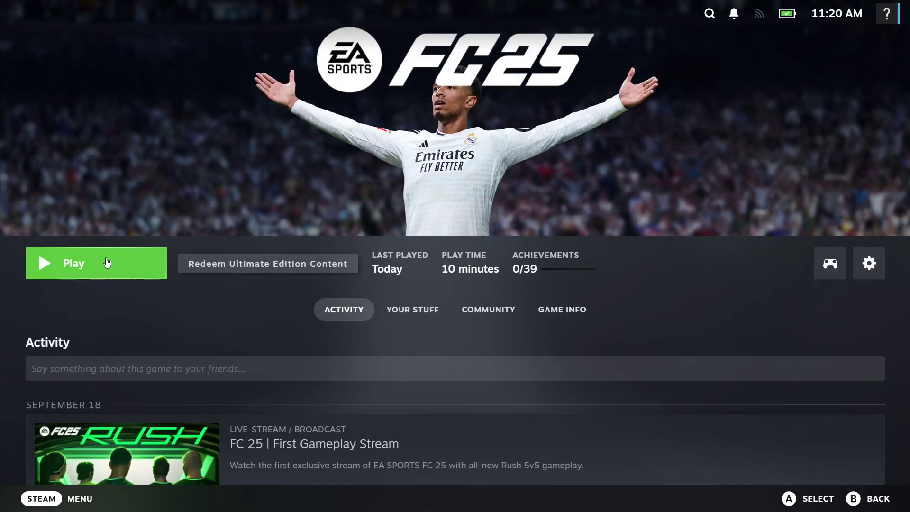
click(108, 262)
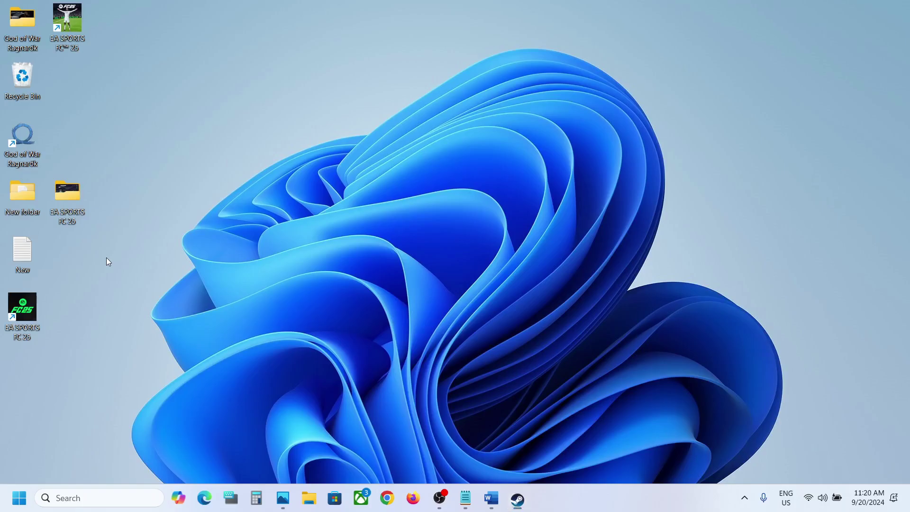
click(492, 498)
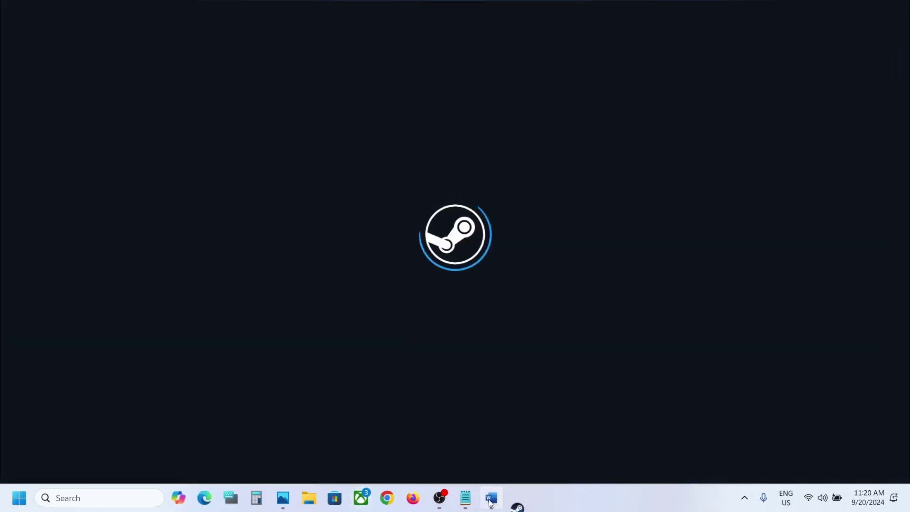
Read the Step 9 heading about DS4 controllers and reWASD
scroll(391, 392, down, 4)
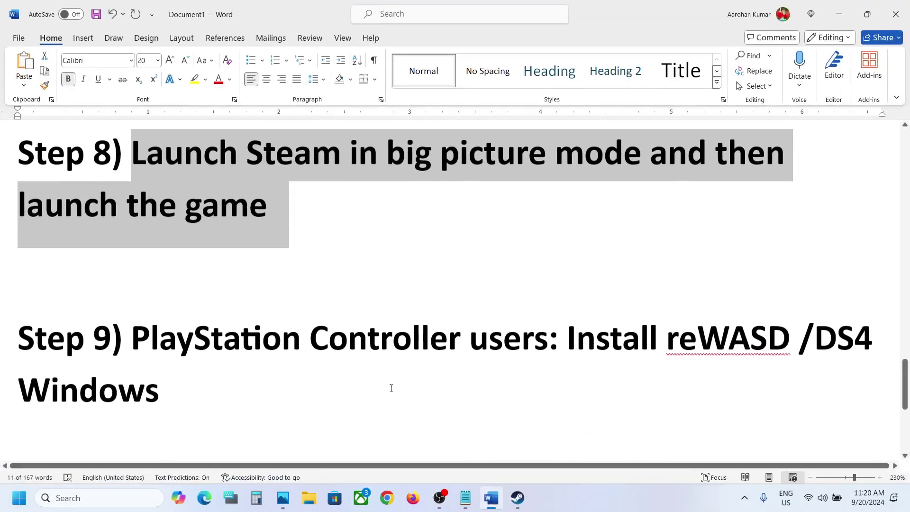
drag(144, 312, 663, 308)
click(575, 303)
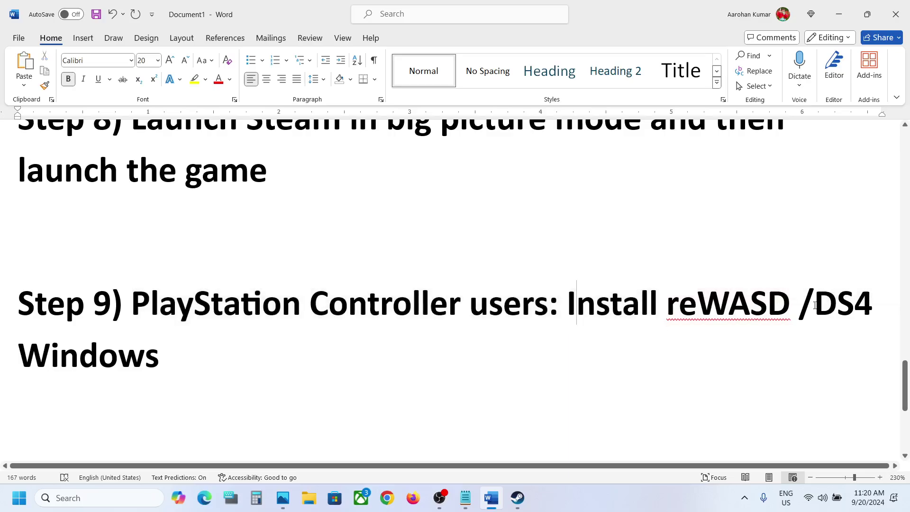
drag(815, 305, 853, 307)
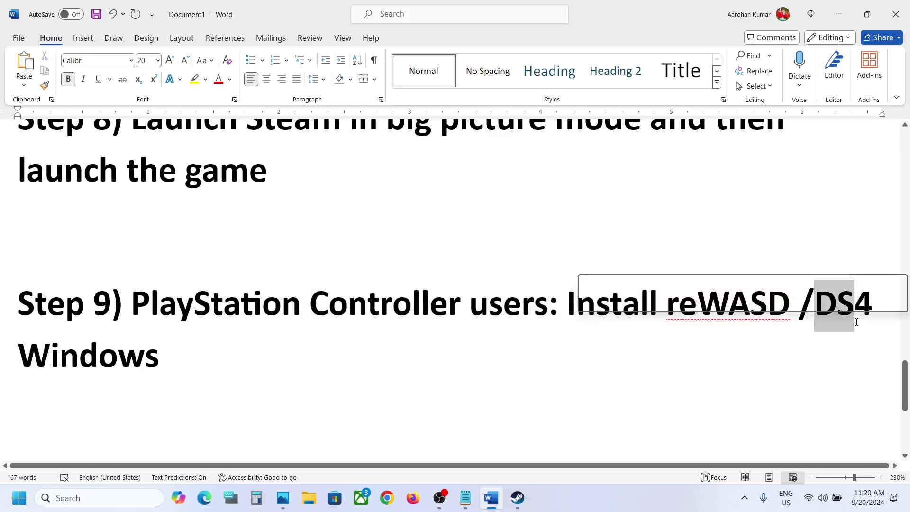
click(658, 321)
double_click(668, 311)
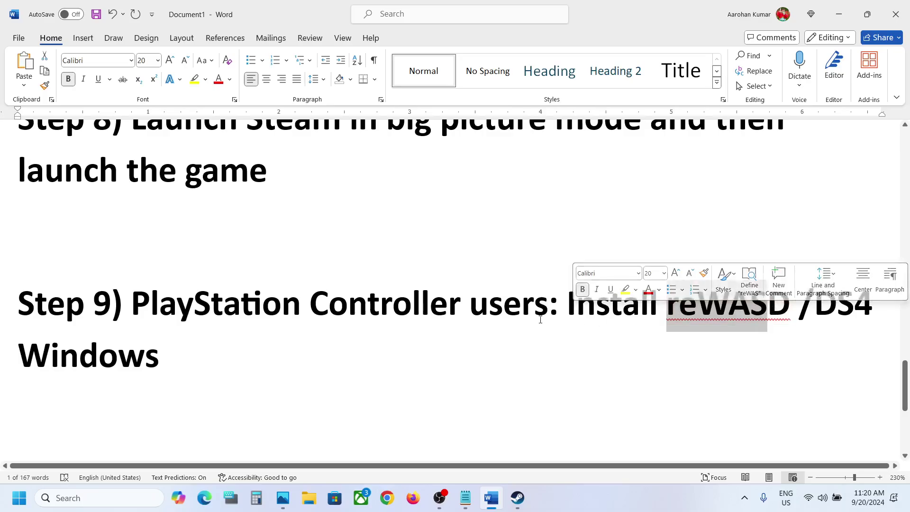
click(496, 315)
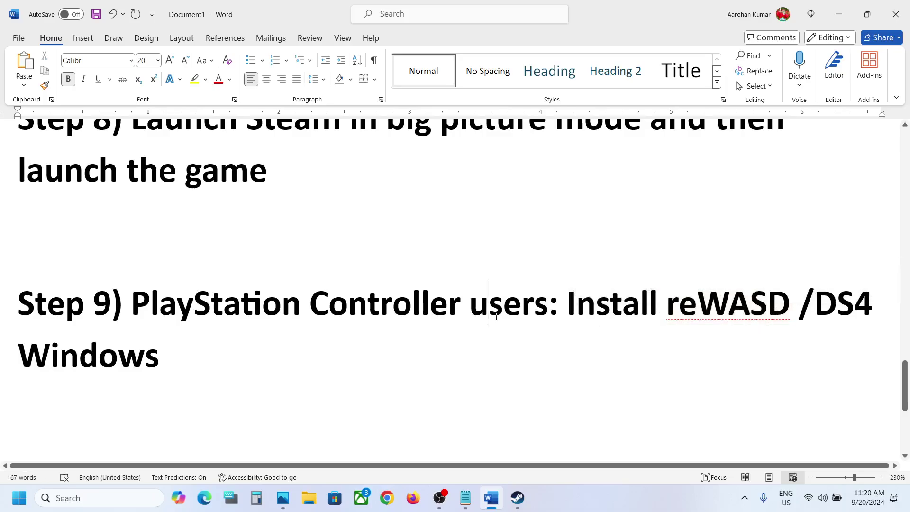
Read Step 10 on installing the Xbox Accessories app for Xbox controller users
scroll(496, 317, down, 3)
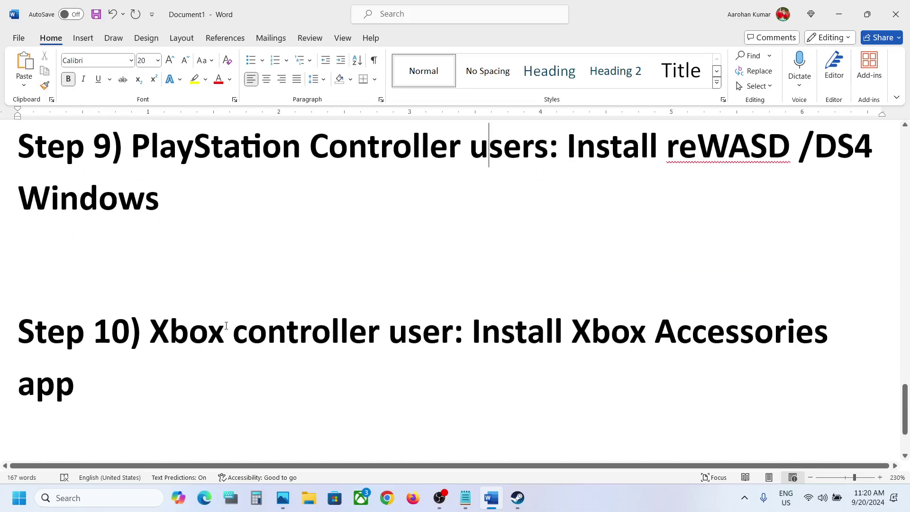
drag(181, 338, 678, 349)
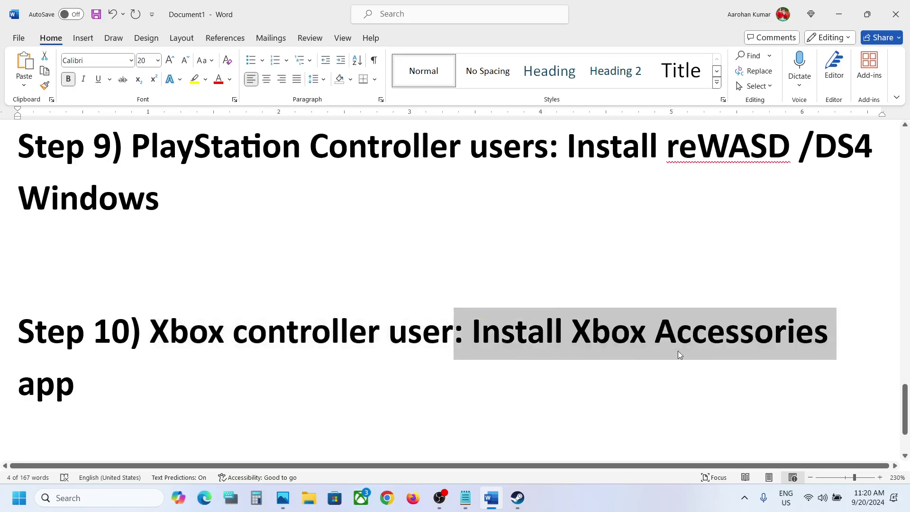
click(678, 351)
drag(569, 324, 79, 383)
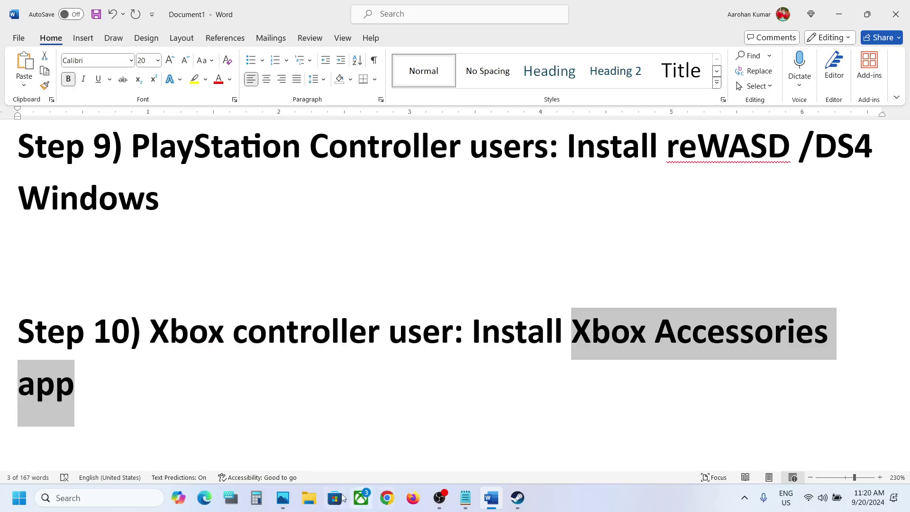
click(335, 500)
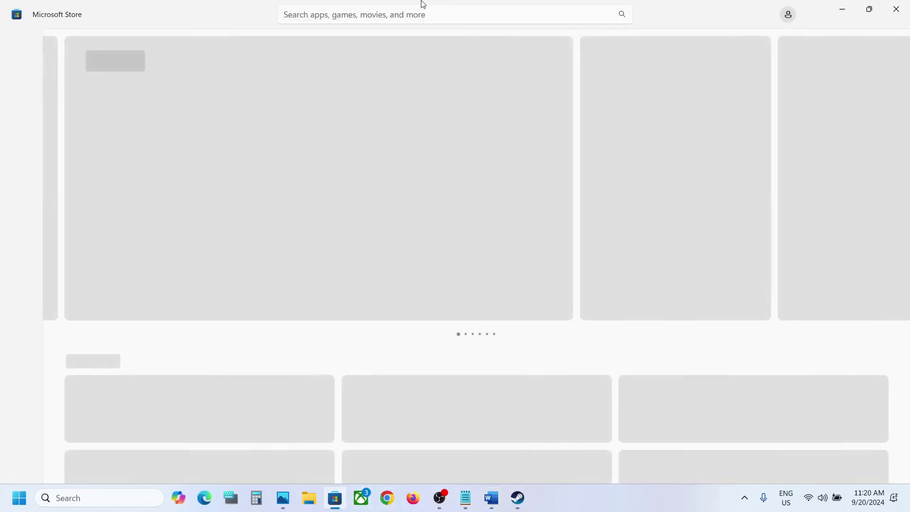
Search the Store for 'Xbox Accessories' and open the installed app from its page
click(399, 16)
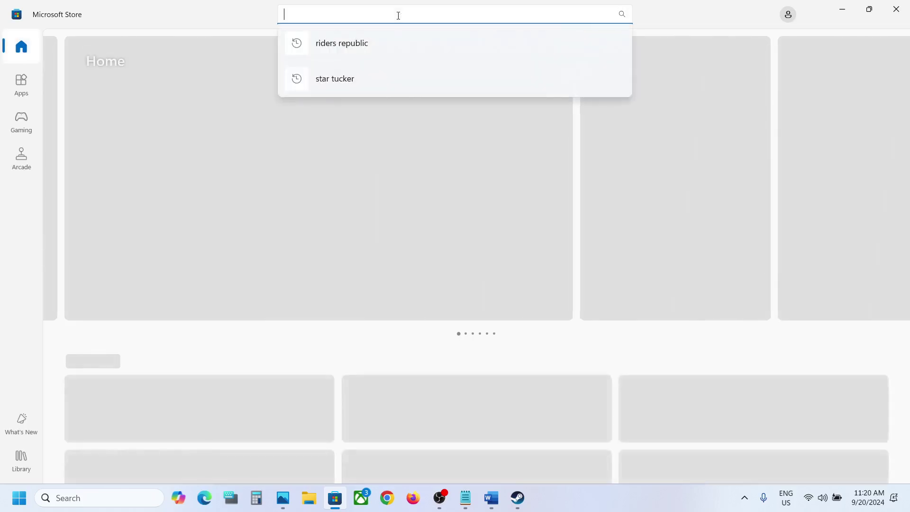
text(Xbox Accessories app)
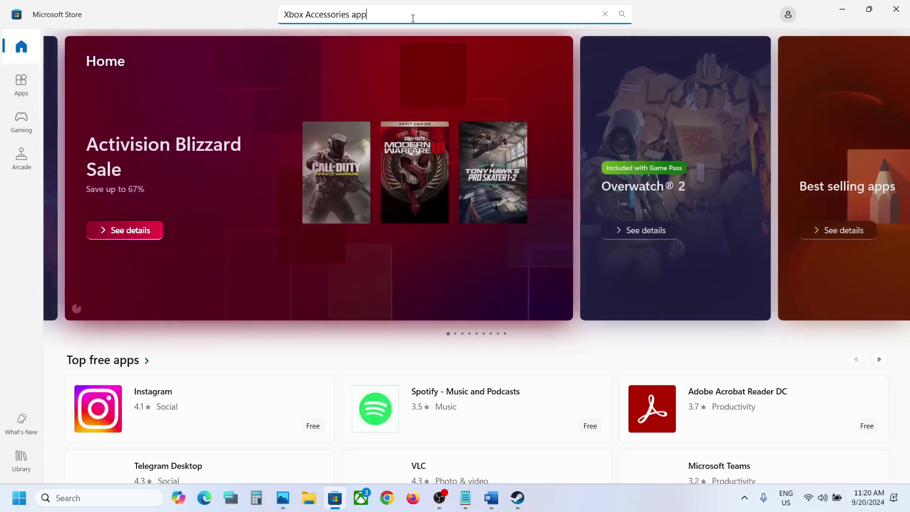
key(BackSpace)
key(BackSpace)
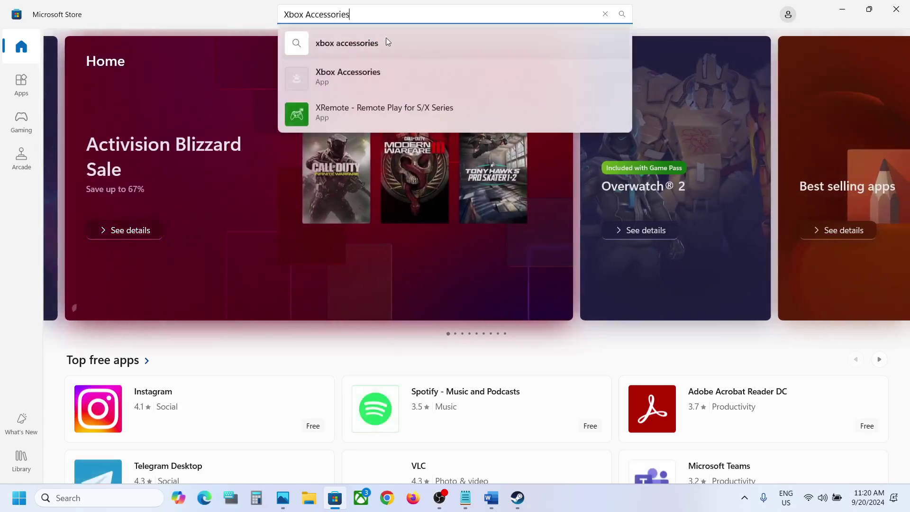
click(349, 83)
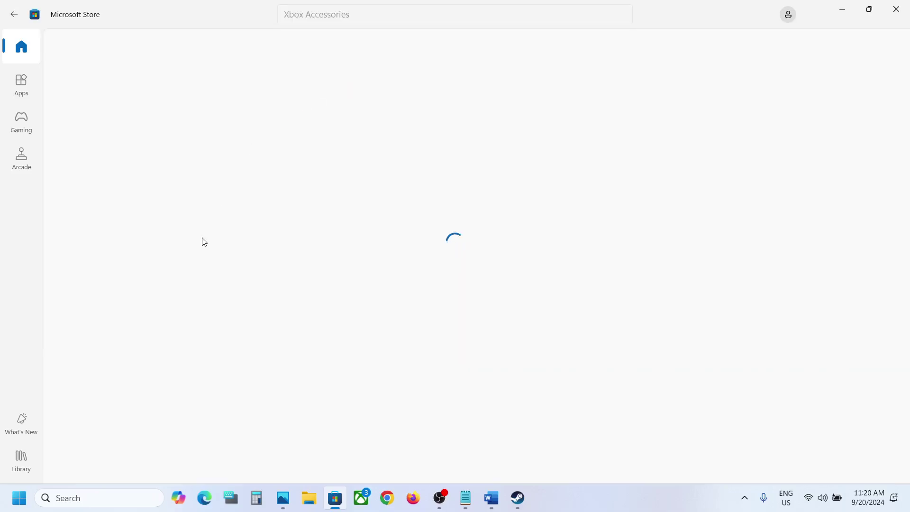
click(173, 235)
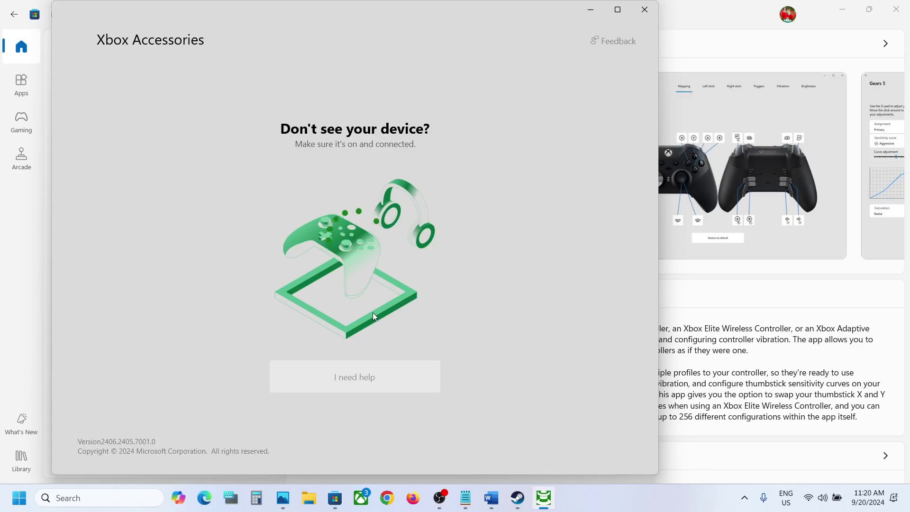
click(708, 56)
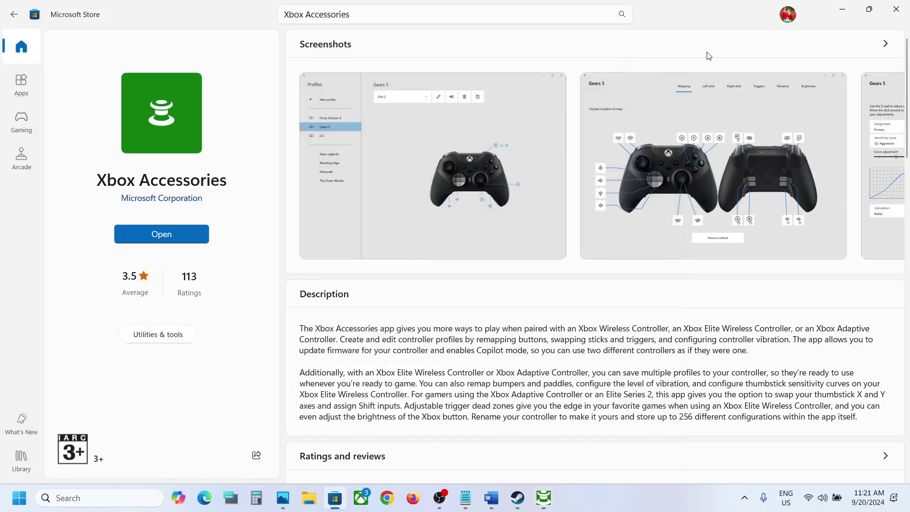
click(491, 505)
Highlight the 'Use wired controller' note in Step 11, then open EA SPORTS FC 25 in Steam's library
scroll(340, 382, down, 2)
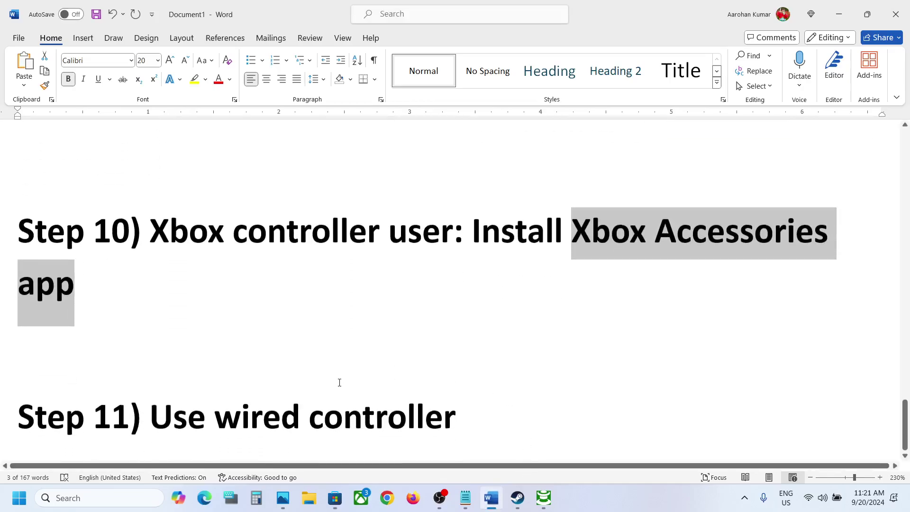
drag(163, 412, 512, 422)
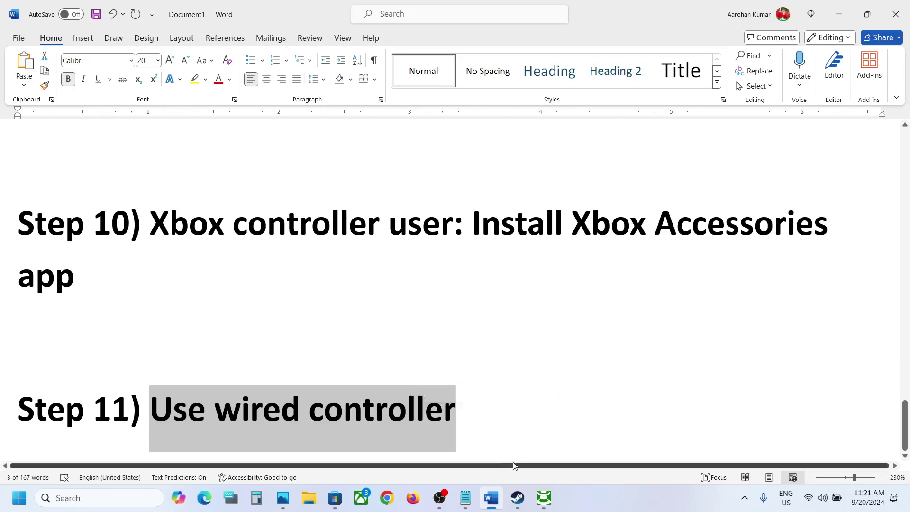
click(517, 497)
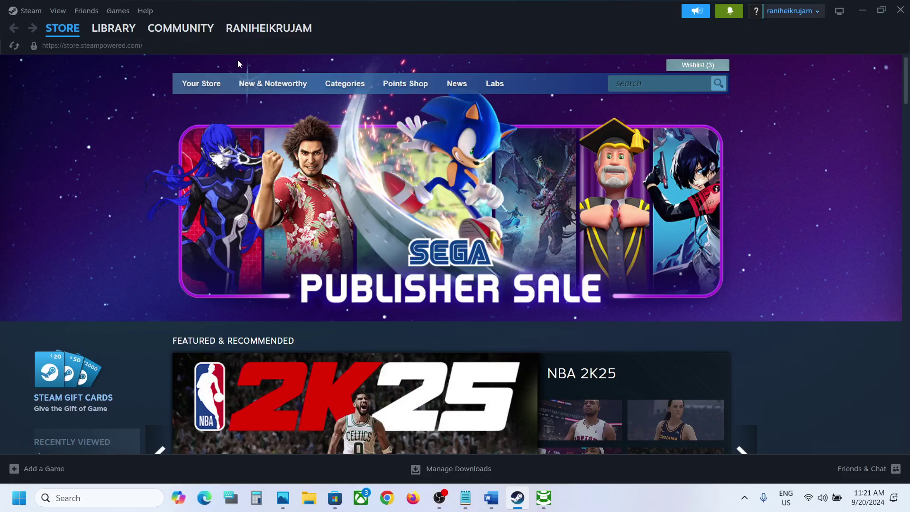
click(122, 29)
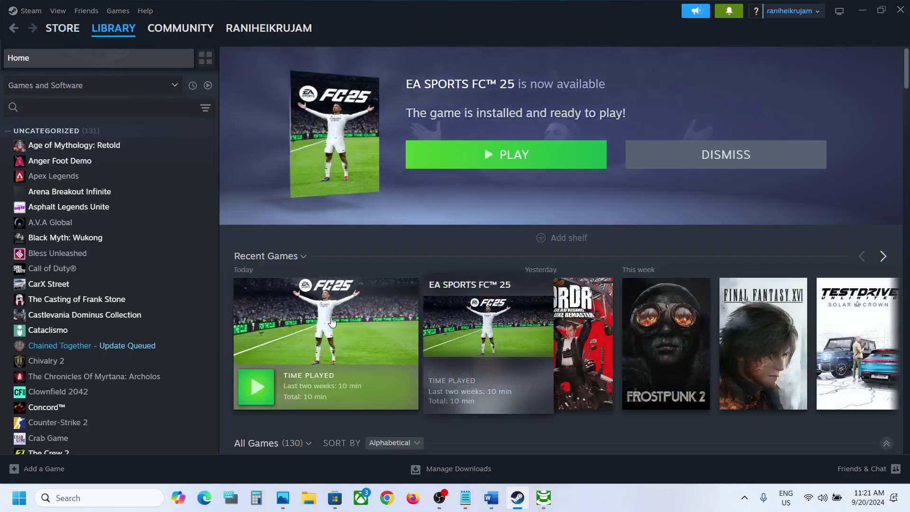
click(332, 322)
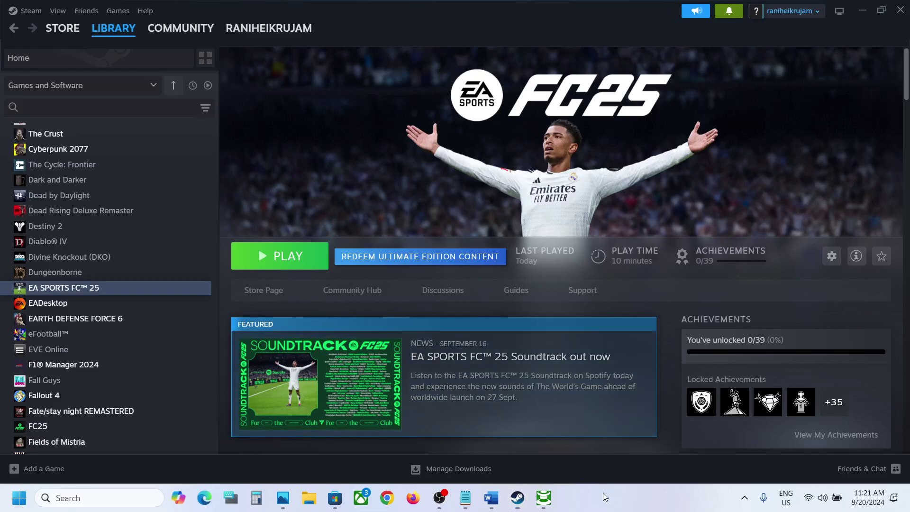